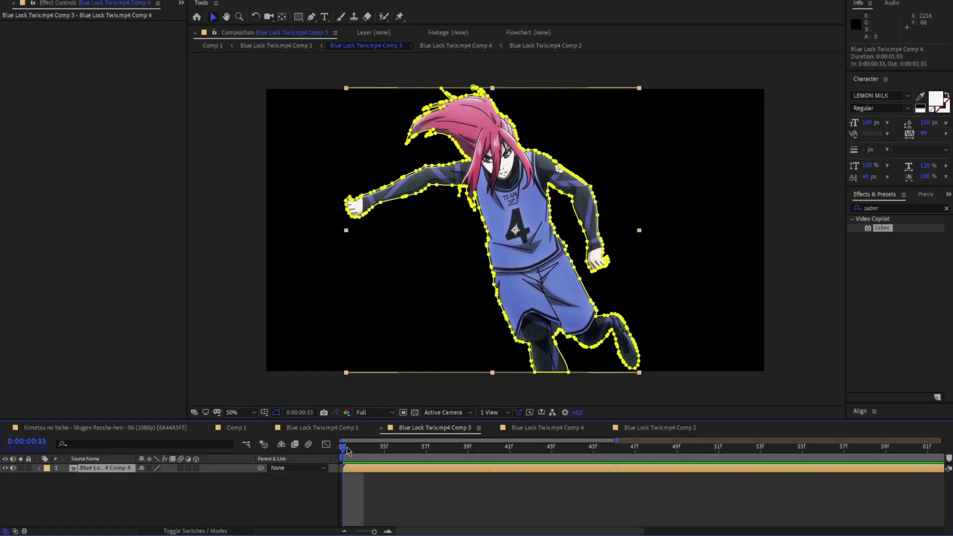
- Preview the finished character cutout by playing and scrubbing through the masked clip
key(space)
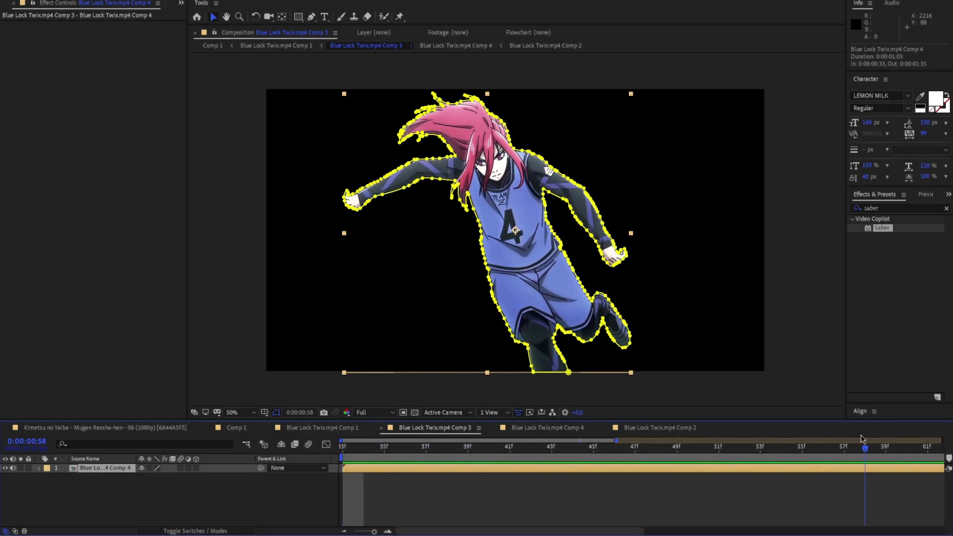
click(371, 454)
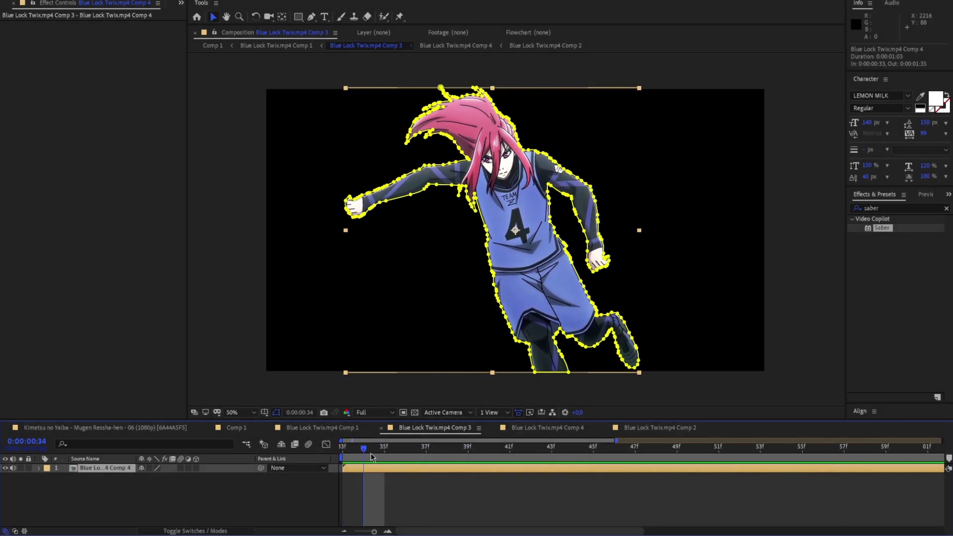
drag(349, 452, 740, 456)
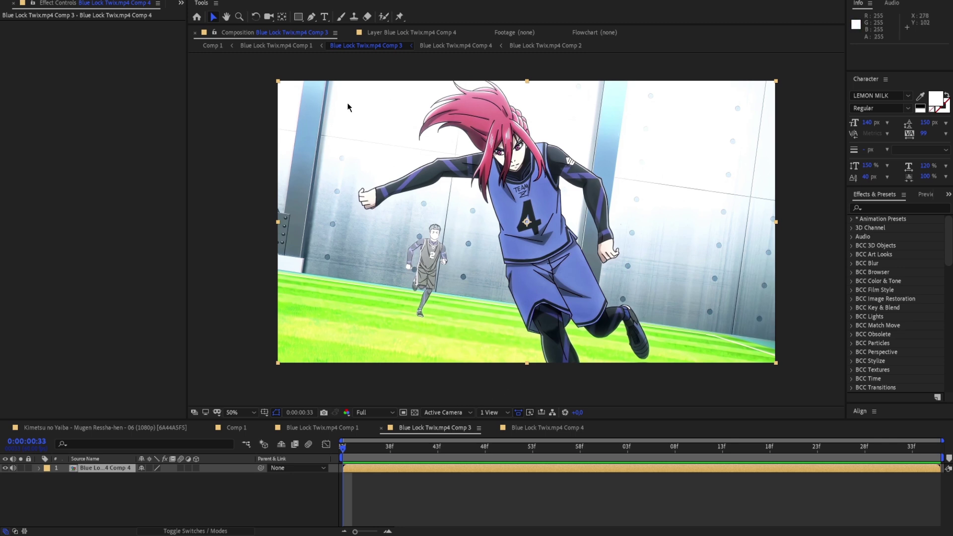
- Open the unmasked clip's layer for painting with the Roto Brush tool and adjust the brush size
click(383, 19)
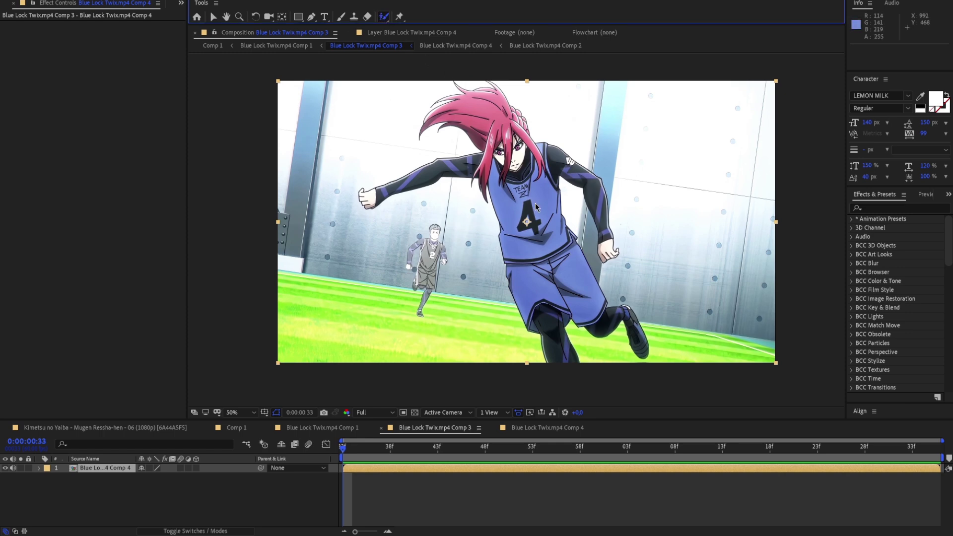
double_click(541, 220)
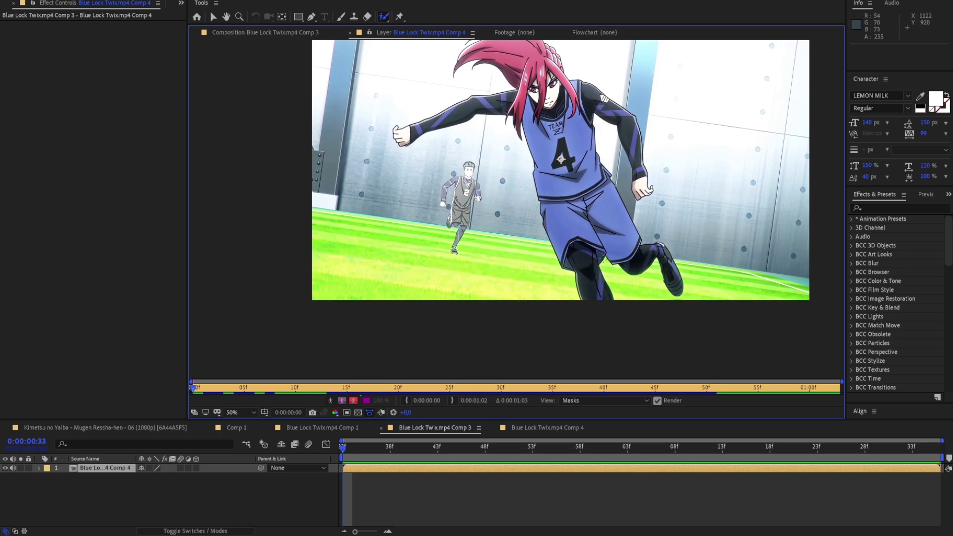
scroll(571, 248, up, 2)
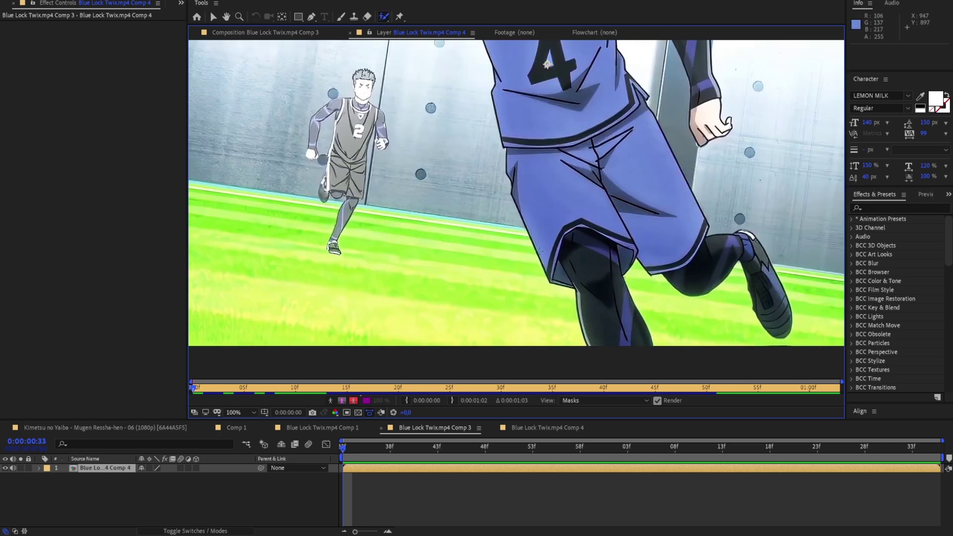
ctrl+drag(570, 217, 629, 217)
mouse_move(557, 171)
ctrl+mouse_down()
mouse_move(459, 171)
mouse_move(559, 171)
mouse_move(543, 197)
mouse_move(496, 196)
ctrl+mouse_up()
- Paint a Roto Brush foreground stroke over the red-haired player's front leg on the first frame
drag(590, 288, 562, 202)
mouse_move(598, 232)
mouse_down()
mouse_move(561, 212)
mouse_move(565, 222)
mouse_move(553, 204)
mouse_move(557, 219)
mouse_move(587, 235)
mouse_up()
scroll(560, 212, up, 1)
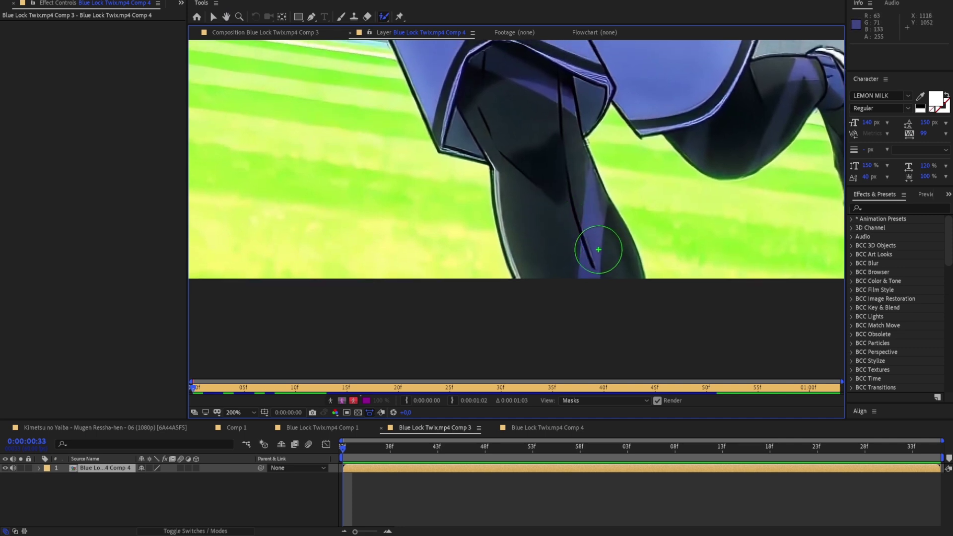
drag(599, 248, 602, 249)
drag(549, 201, 570, 243)
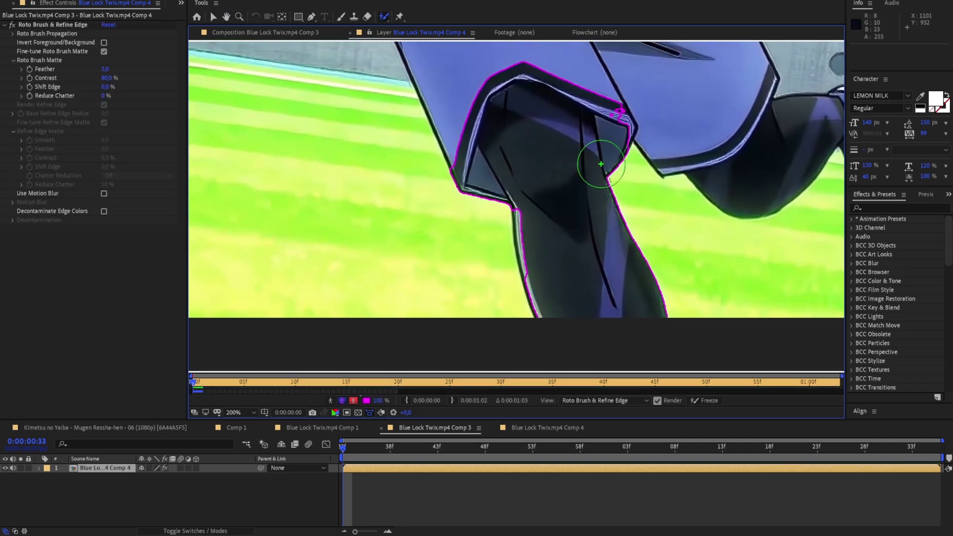
- Refine the front leg's Roto Brush selection around the shorts' hem and along the lower leg's edge
scroll(554, 209, up, 3)
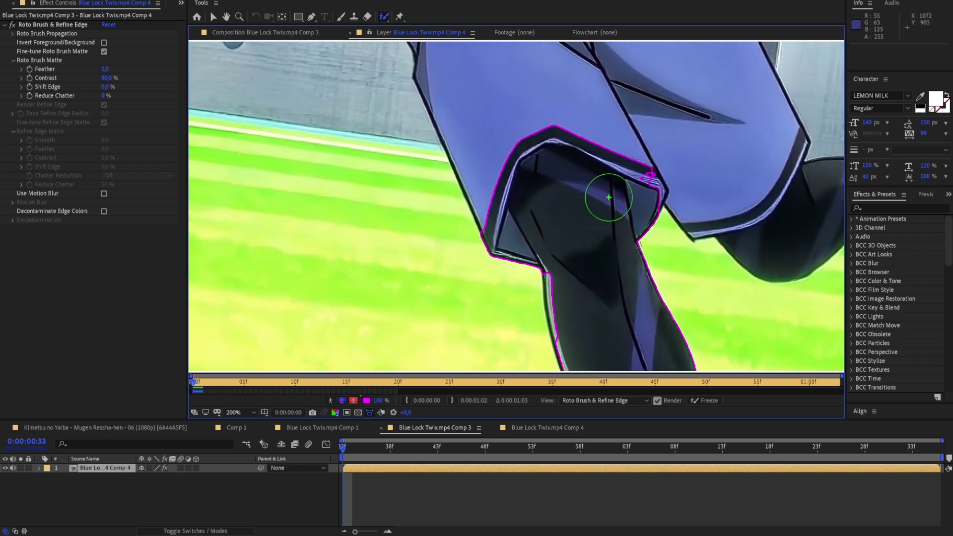
drag(634, 192, 638, 191)
scroll(631, 159, down, 5)
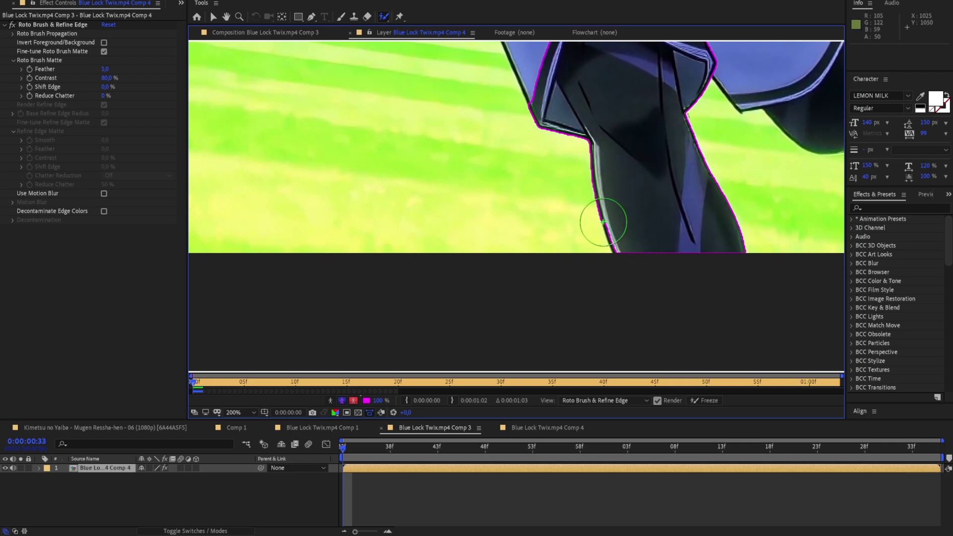
drag(640, 224, 590, 243)
drag(631, 207, 573, 198)
scroll(575, 183, up, 3)
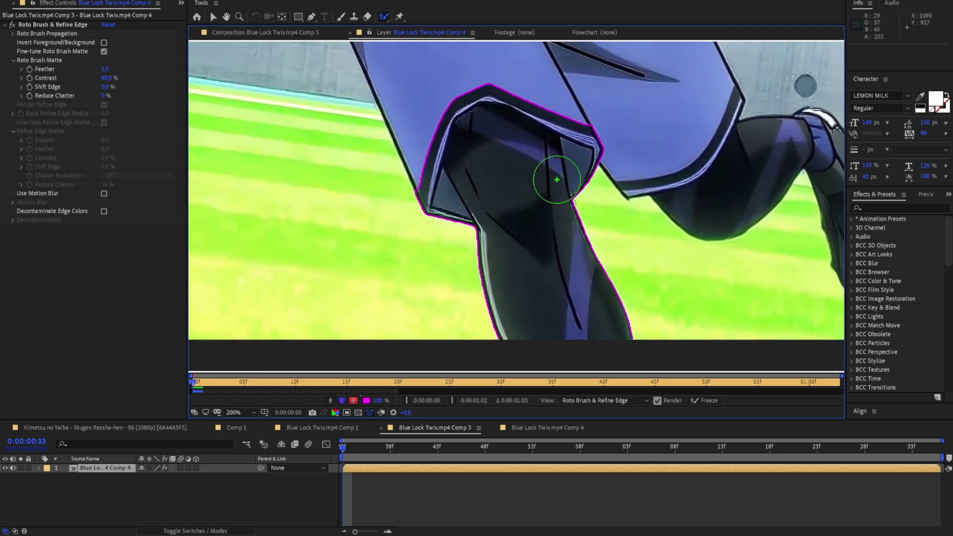
- Extend the foreground selection over the rear side of the shorts and the raised back leg
mouse_move(615, 143)
mouse_down()
mouse_move(555, 189)
mouse_move(568, 195)
mouse_up()
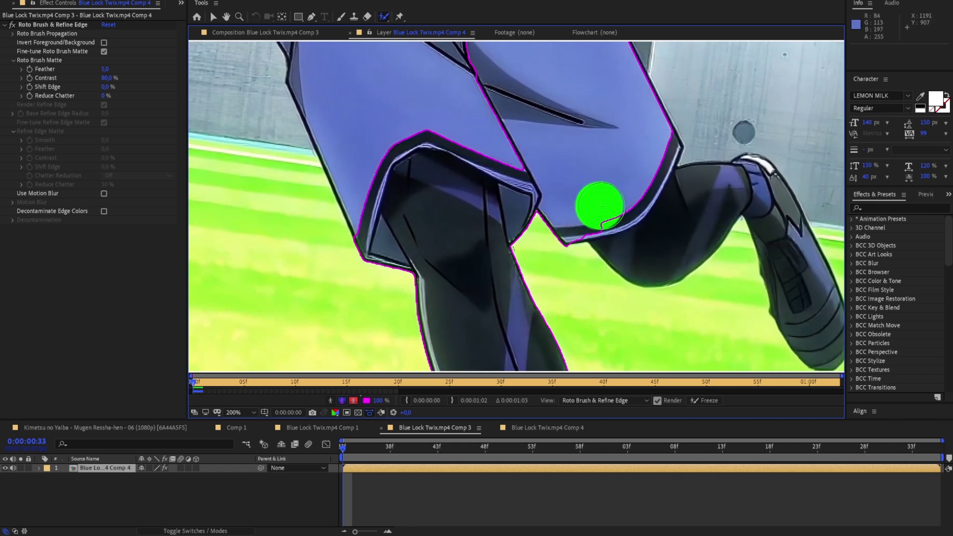
mouse_move(627, 234)
mouse_down()
mouse_move(649, 233)
mouse_move(531, 209)
mouse_up()
drag(647, 170, 636, 169)
drag(661, 218, 637, 150)
- Add the remaining front half of the shorts above the knee to the foreground selection
scroll(609, 158, up, 10)
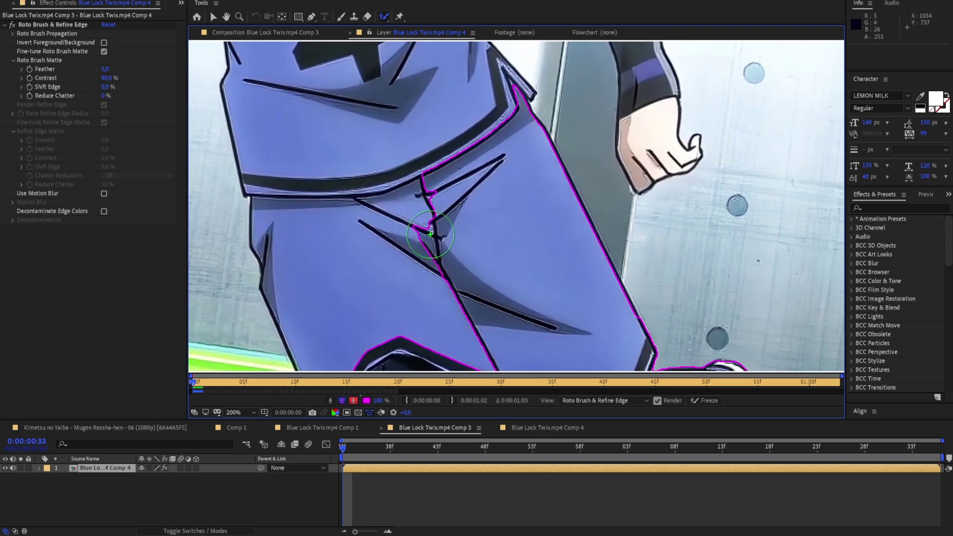
scroll(430, 234, down, 5)
drag(561, 211, 636, 263)
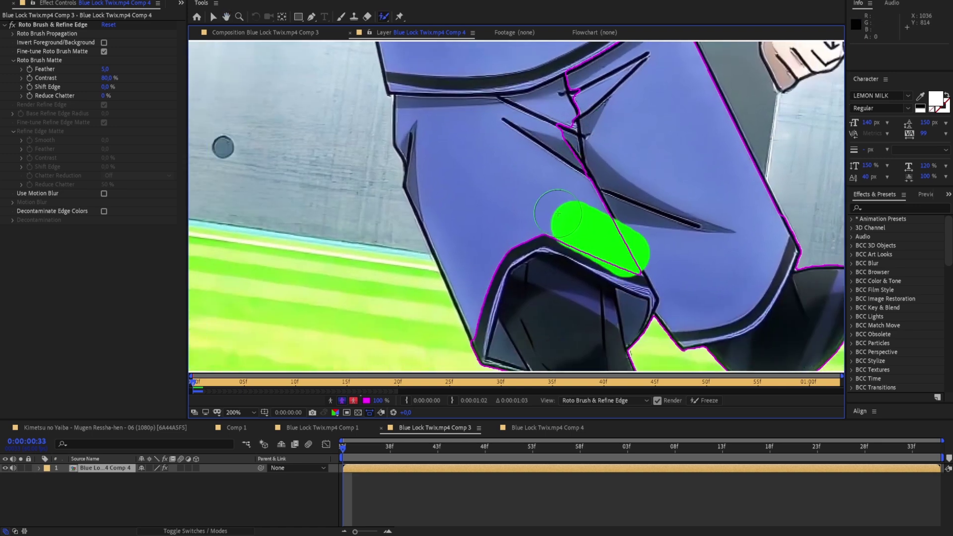
- Extend the foreground selection from the waistband up over the number 4 jersey
scroll(530, 111, up, 6)
click(630, 268)
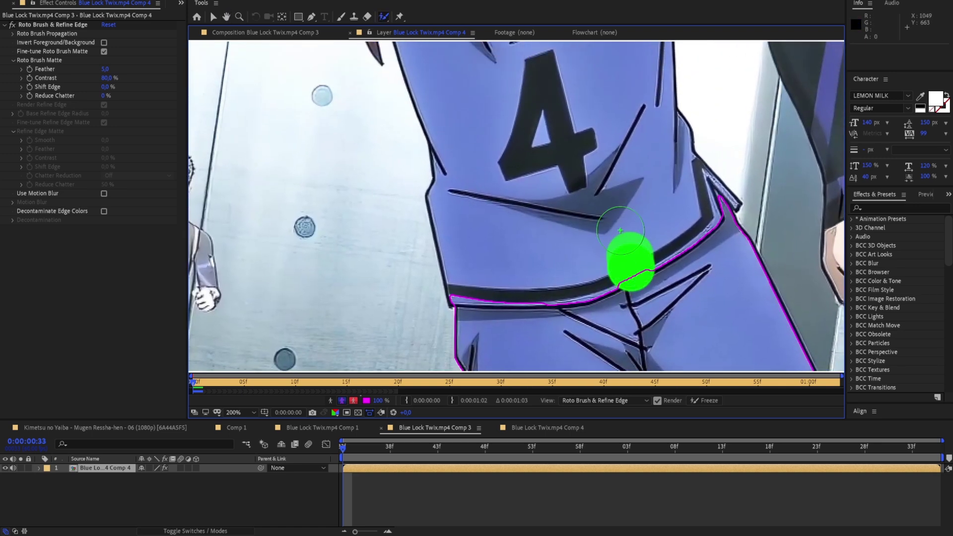
drag(591, 177, 610, 293)
mouse_move(598, 300)
mouse_down()
mouse_move(555, 215)
mouse_move(537, 226)
mouse_up()
drag(537, 188, 548, 224)
click(484, 304)
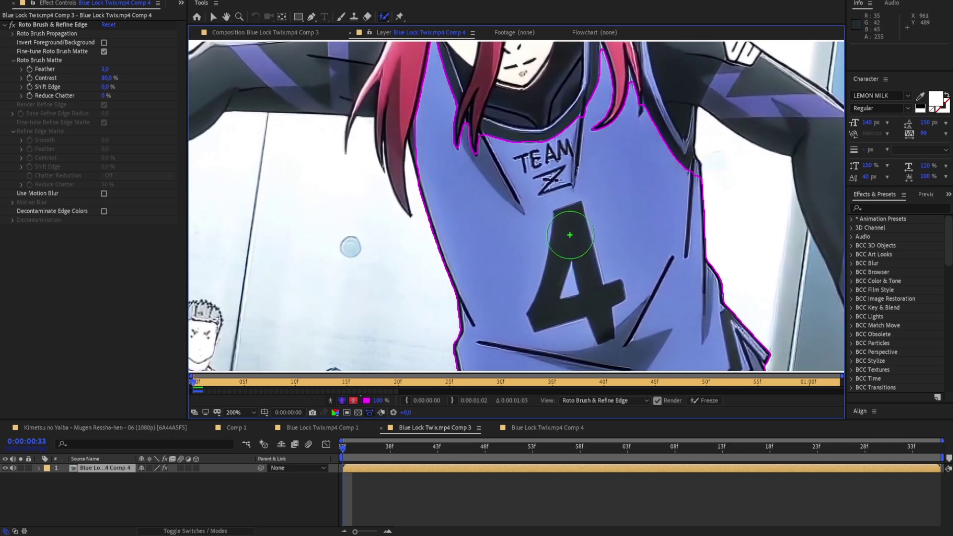
- Add the upper chest, the shoulder with the white patch and its bent arm to the foreground selection
scroll(559, 248, up, 5)
click(593, 265)
drag(591, 271, 555, 148)
click(538, 129)
mouse_move(636, 175)
mouse_down()
mouse_move(489, 107)
mouse_move(552, 145)
mouse_up()
click(613, 170)
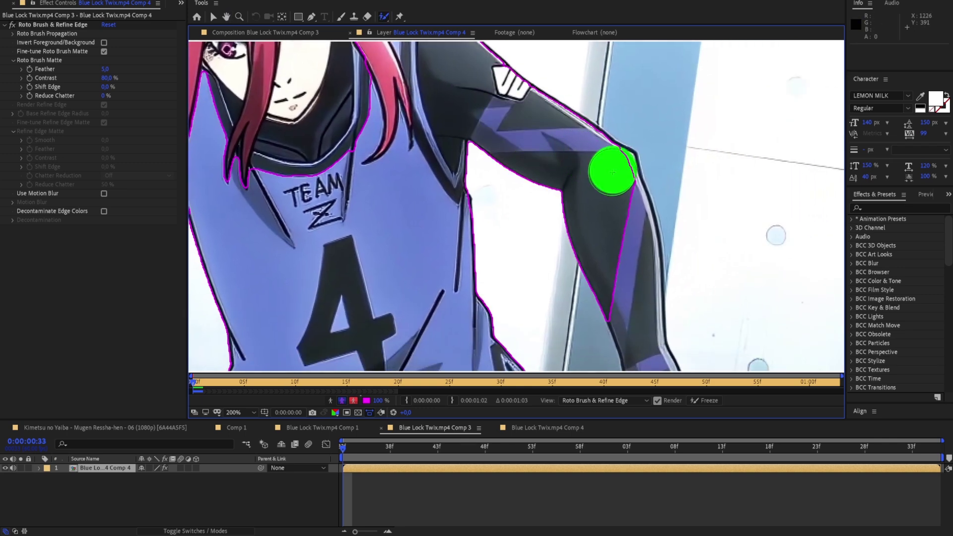
drag(603, 212, 533, 94)
- Extend the foreground selection down the forearm and over the hand beside the shorts
scroll(554, 173, down, 3)
click(564, 213)
mouse_move(587, 259)
mouse_down()
mouse_move(531, 194)
mouse_move(528, 203)
mouse_up()
scroll(556, 219, up, 1)
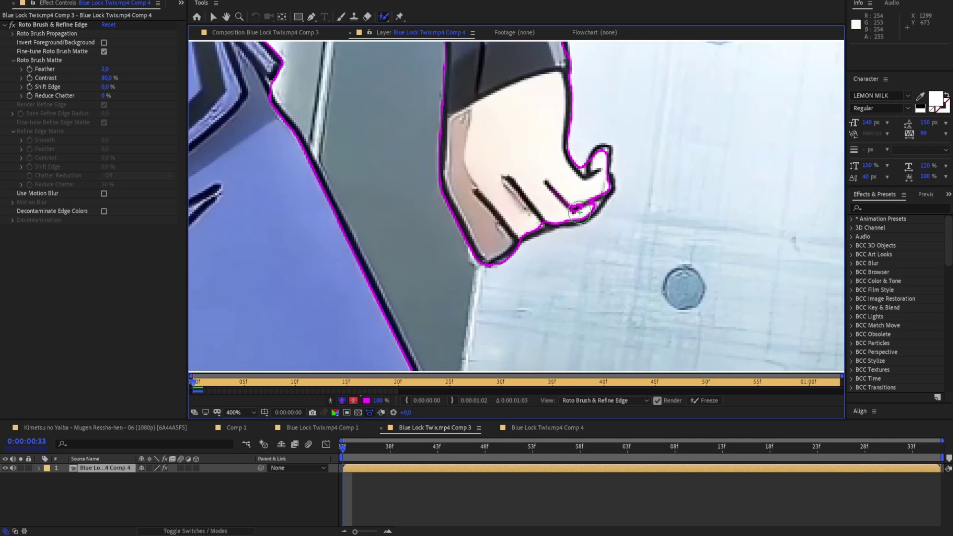
- Refine the lowered hand's outline by adding the fingertips and subtracting the background next to the curled finger
click(559, 199)
drag(579, 163, 560, 212)
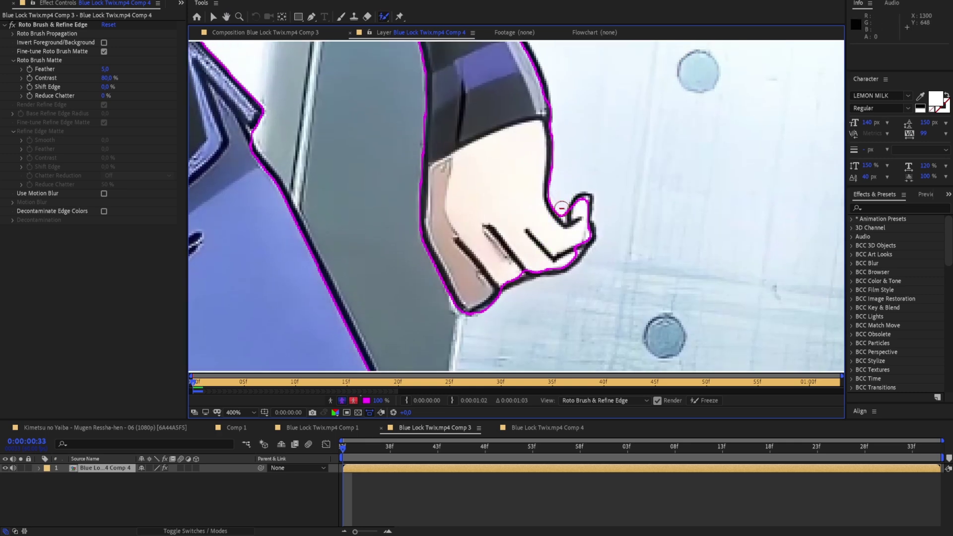
drag(583, 202, 582, 204)
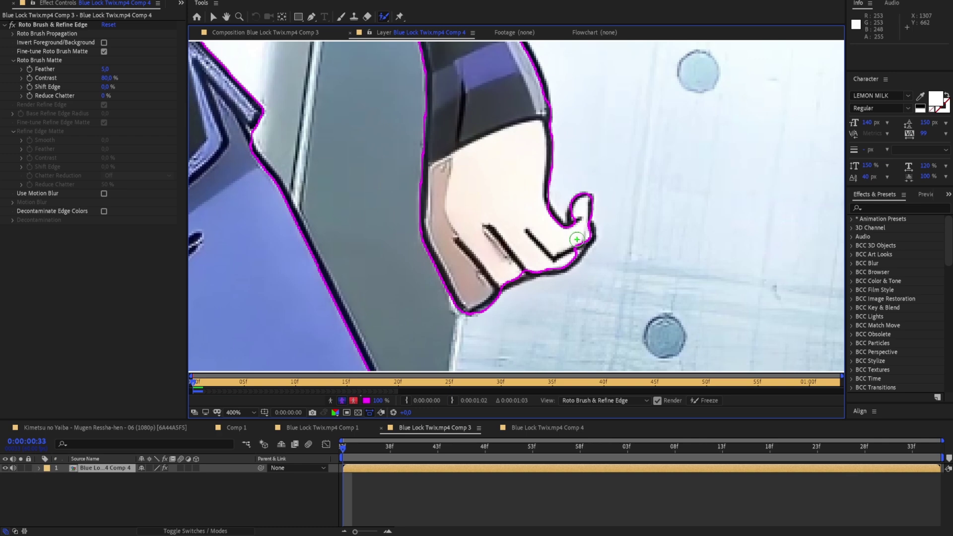
drag(577, 249, 576, 252)
scroll(517, 235, down, 1)
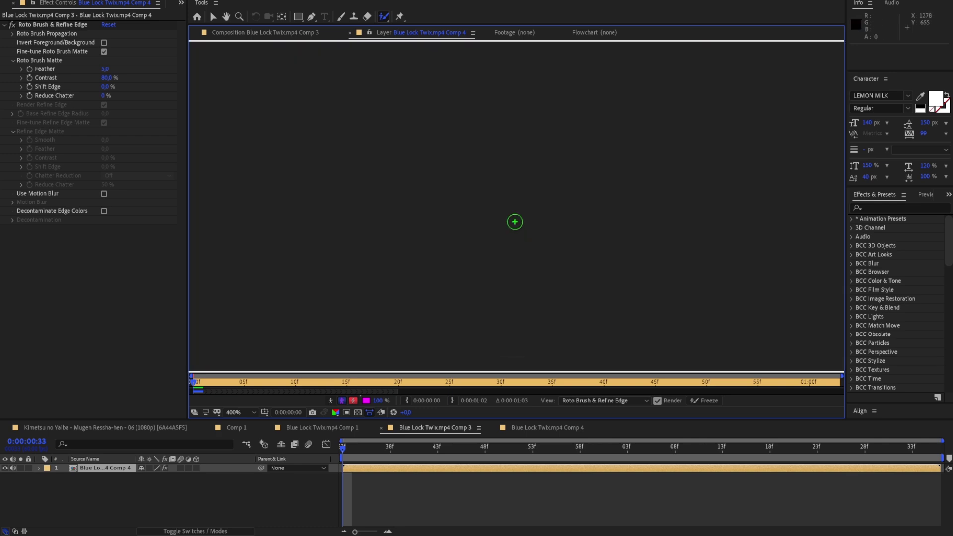
- Add the braid at the back of the head to the foreground selection with a smaller brush
mouse_move(500, 191)
mouse_down()
mouse_move(522, 199)
mouse_move(518, 161)
mouse_move(518, 241)
mouse_up()
mouse_move(501, 152)
mouse_down()
mouse_move(531, 245)
mouse_move(526, 195)
mouse_up()
drag(469, 169, 554, 285)
mouse_move(448, 189)
mouse_down()
mouse_move(552, 223)
mouse_move(479, 162)
mouse_move(472, 199)
mouse_move(513, 197)
mouse_up()
scroll(383, 150, up, 3)
mouse_move(496, 149)
mouse_down()
mouse_move(472, 138)
mouse_move(499, 156)
mouse_up()
scroll(478, 140, up, 2)
drag(579, 184, 582, 189)
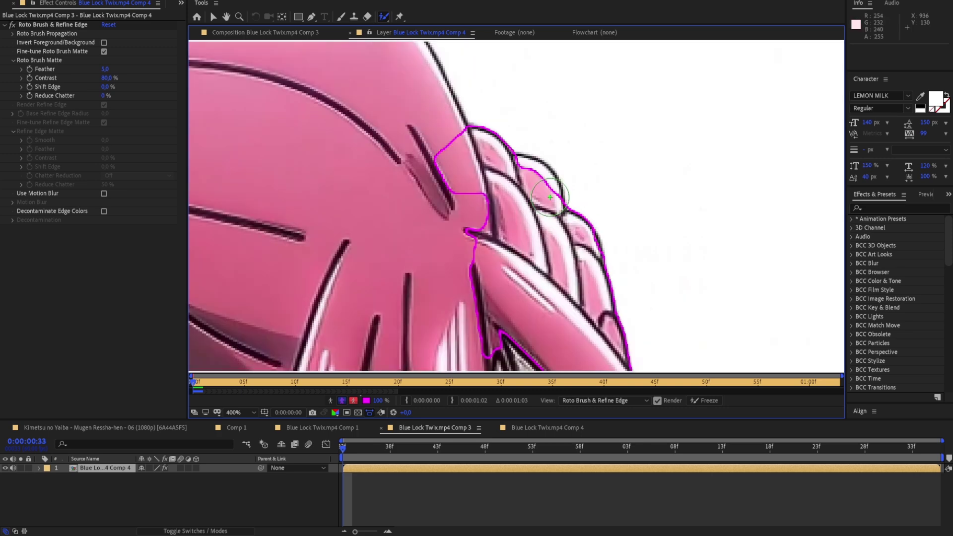
- Paint foreground strokes across the main mass of red hair and the bangs
scroll(519, 208, down, 2)
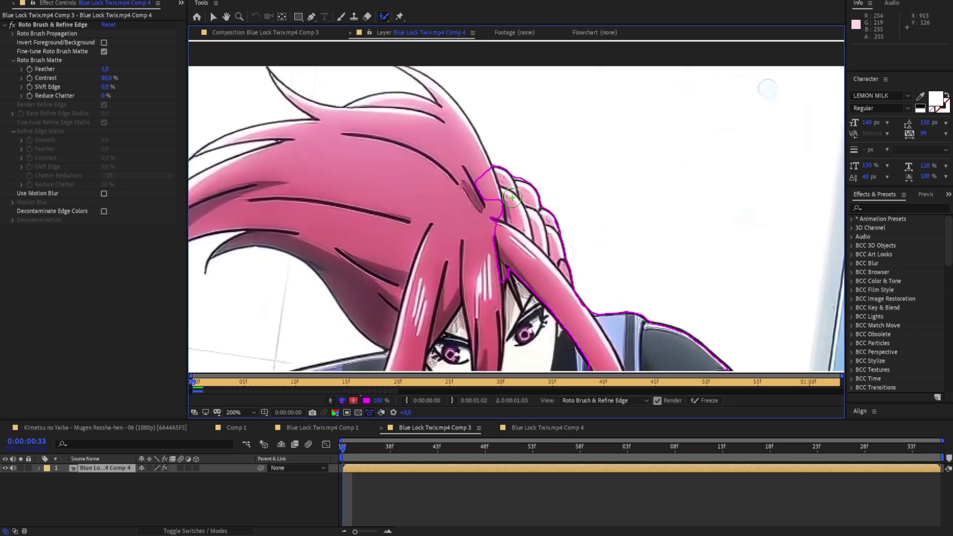
drag(452, 186, 424, 136)
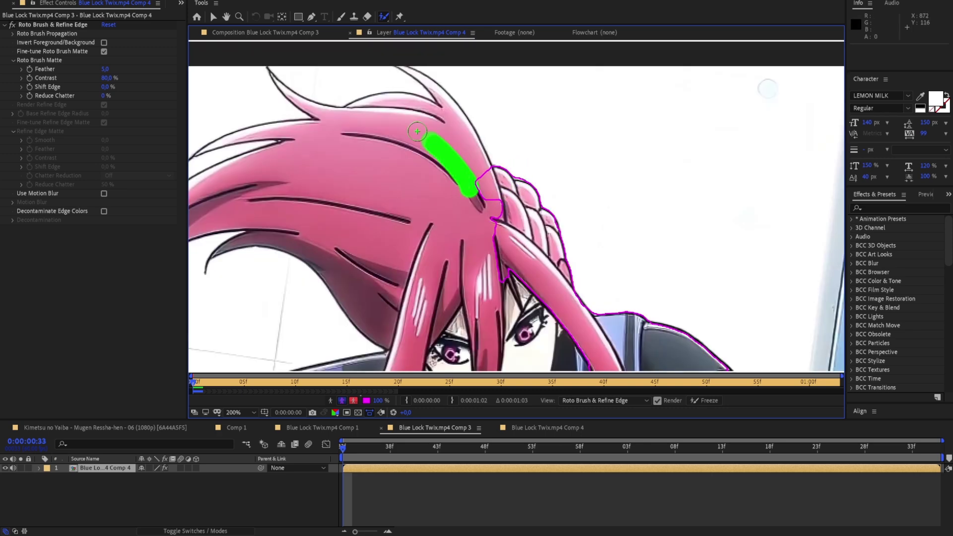
drag(464, 303, 493, 108)
scroll(527, 171, down, 2)
- Add the outstretched arm and its fist to the foreground selection
drag(519, 139, 583, 180)
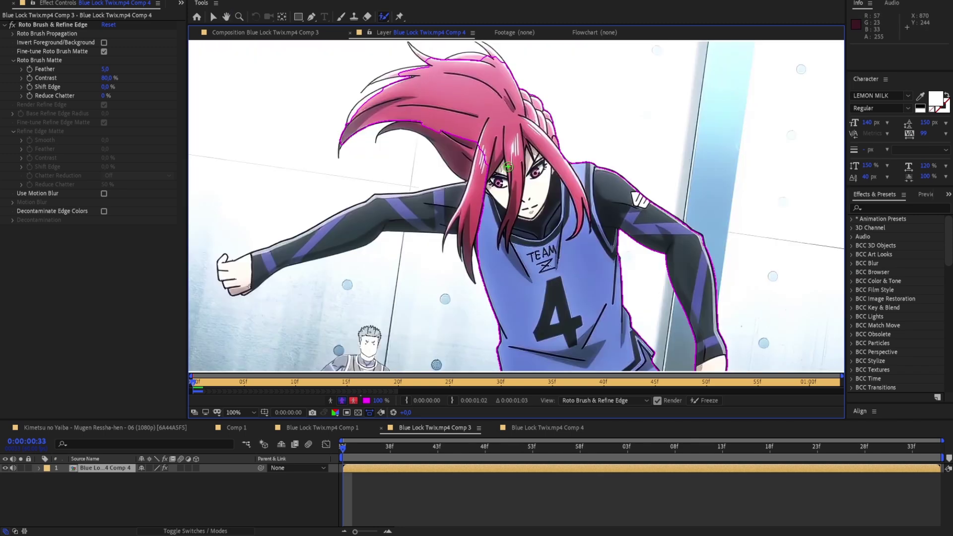
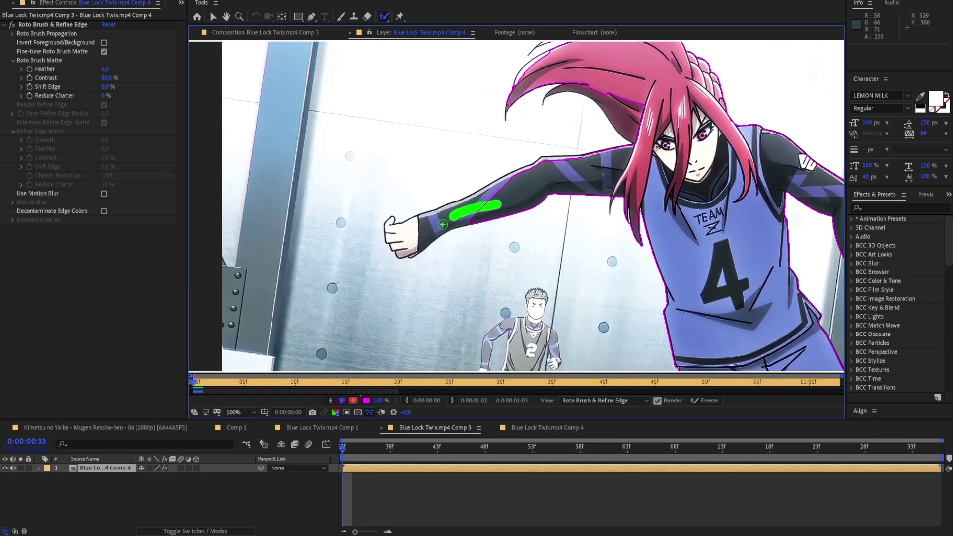
scroll(442, 224, up, 2)
mouse_move(518, 217)
mouse_down()
mouse_move(525, 224)
mouse_move(495, 206)
mouse_move(480, 240)
mouse_up()
scroll(509, 194, up, 2)
mouse_move(636, 185)
mouse_down()
mouse_move(544, 229)
mouse_move(425, 265)
mouse_up()
drag(417, 264, 569, 193)
- Refine the selection along the upper edge of the outstretched arm near the elbow
scroll(528, 224, down, 1)
mouse_move(588, 181)
mouse_down()
mouse_move(510, 238)
mouse_move(592, 195)
mouse_move(545, 220)
mouse_up()
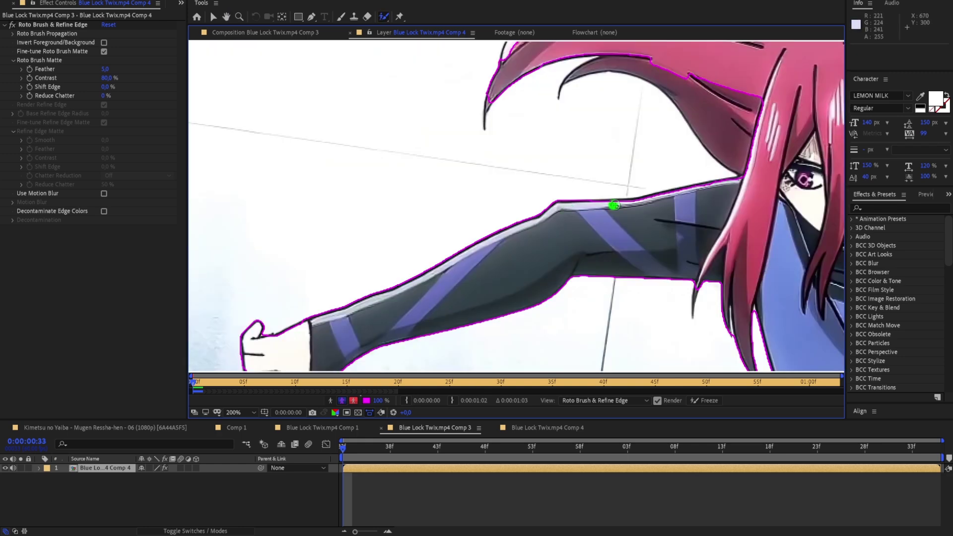
mouse_move(615, 204)
mouse_down()
mouse_move(664, 198)
mouse_move(541, 259)
mouse_up()
- Add the dark lower lock of the flowing hair beside the face to the foreground selection
drag(634, 250, 587, 204)
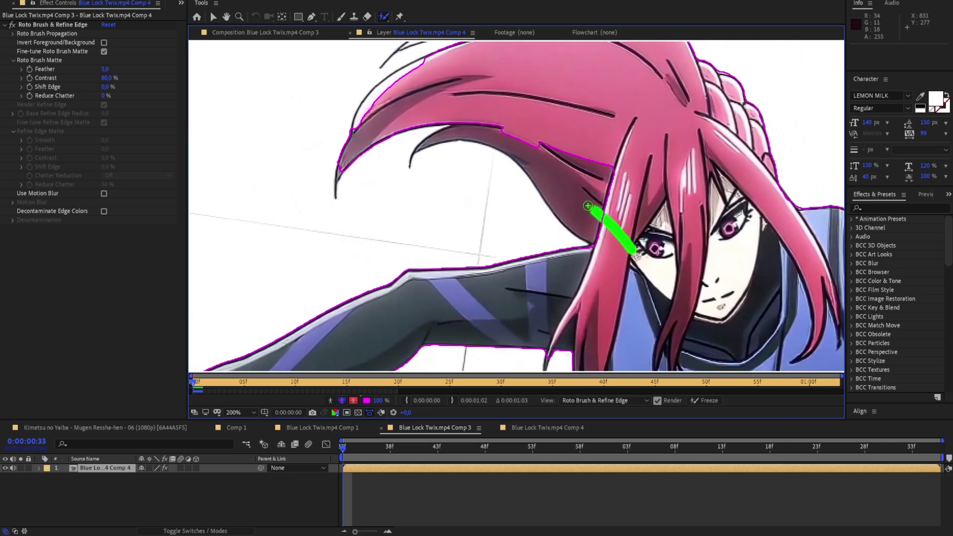
drag(507, 162, 645, 279)
scroll(611, 279, up, 1)
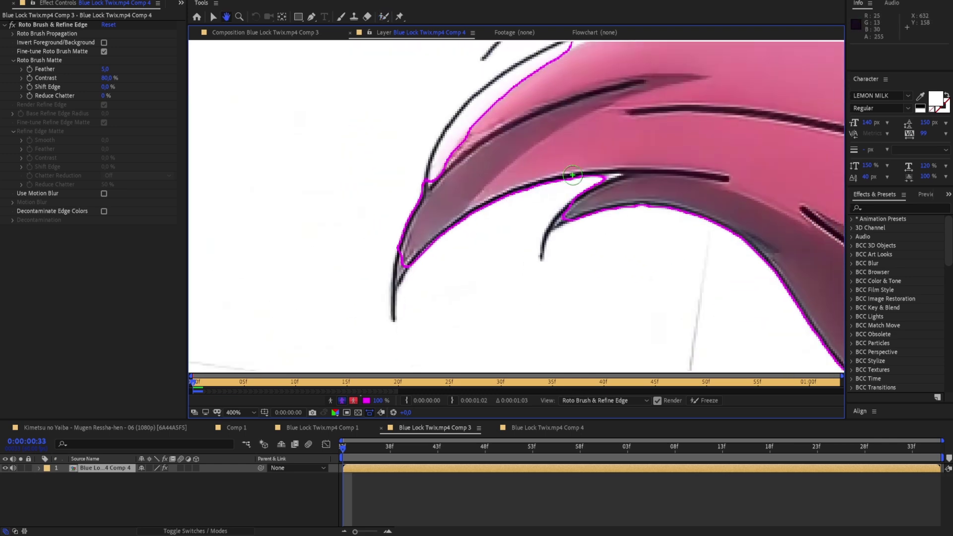
- Refine the selection around the curled lower strand and the white gap between the hair locks
scroll(596, 221, up, 1)
mouse_move(607, 232)
mouse_down()
mouse_move(584, 255)
mouse_move(596, 214)
mouse_move(575, 273)
mouse_up()
drag(701, 165, 661, 181)
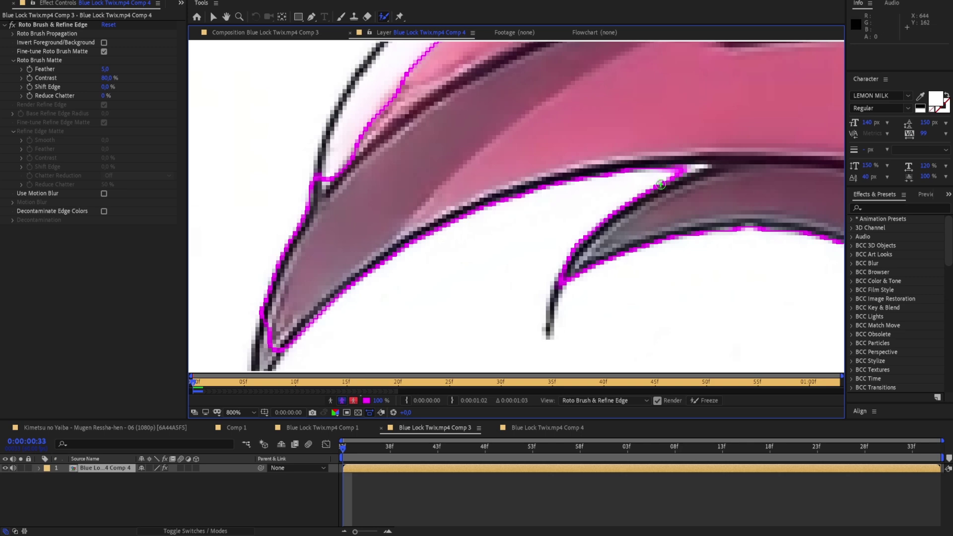
scroll(568, 188, down, 1)
- Extend the selection over the long hair tip and the highlighted outer edge of the flowing hair
mouse_move(460, 200)
mouse_down()
mouse_move(509, 266)
mouse_move(499, 217)
mouse_move(524, 182)
mouse_move(586, 143)
mouse_move(583, 134)
mouse_up()
mouse_move(445, 335)
mouse_down()
mouse_move(509, 255)
mouse_move(499, 280)
mouse_up()
mouse_move(594, 133)
mouse_down()
mouse_move(460, 288)
mouse_move(435, 331)
mouse_up()
mouse_move(594, 177)
mouse_down()
mouse_move(479, 211)
mouse_move(536, 184)
mouse_move(712, 151)
mouse_up()
drag(467, 227, 549, 206)
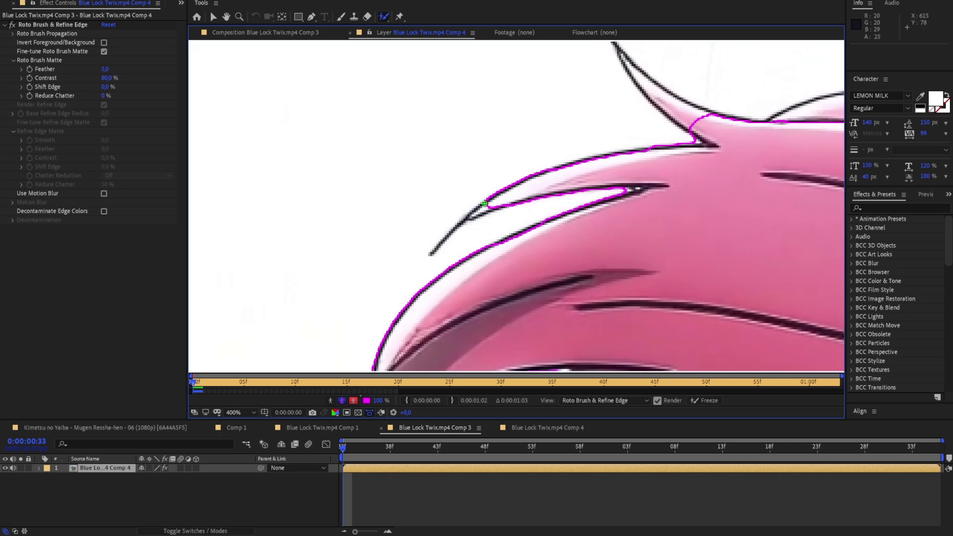
- Refine the outline around the thin outer hair strand and the narrow gap beneath it
drag(479, 212, 479, 213)
drag(628, 156, 480, 263)
drag(550, 233, 499, 194)
mouse_move(499, 149)
mouse_down()
mouse_move(564, 195)
mouse_move(476, 167)
mouse_move(481, 177)
mouse_move(598, 194)
mouse_move(564, 178)
mouse_up()
drag(491, 201, 510, 207)
scroll(457, 174, up, 1)
scroll(501, 173, down, 1)
- Add the pointed strands and the curved highlight on top of the hair to the foreground selection
mouse_move(632, 196)
mouse_down()
mouse_move(596, 205)
mouse_move(649, 206)
mouse_move(554, 214)
mouse_up()
mouse_move(480, 185)
mouse_down()
mouse_move(535, 176)
mouse_move(571, 189)
mouse_move(542, 197)
mouse_up()
drag(475, 180, 534, 185)
mouse_move(595, 210)
mouse_down()
mouse_move(560, 222)
mouse_move(575, 215)
mouse_move(475, 150)
mouse_up()
drag(478, 192, 544, 209)
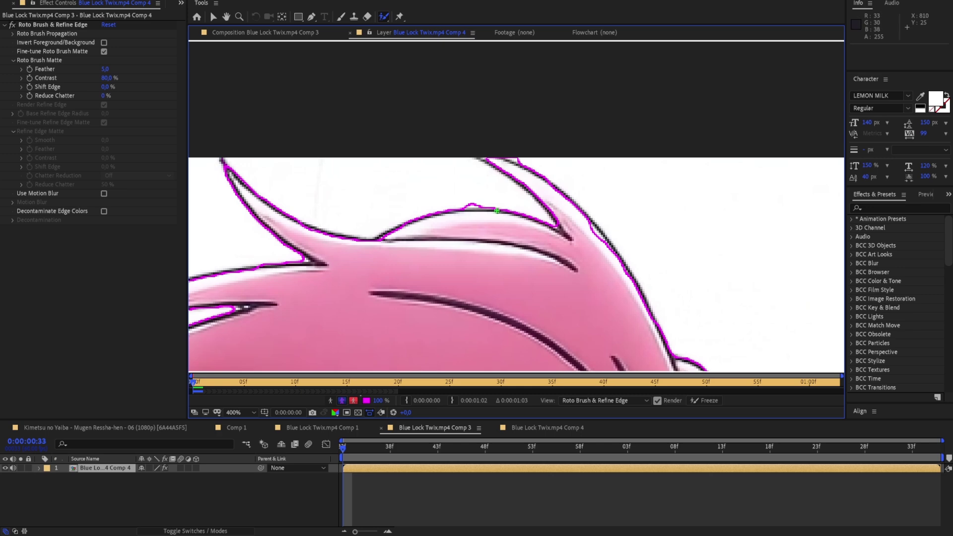
- Clean up the outline on the crown and subtract the background beside the strand at the frame's upper edge
mouse_move(471, 205)
mouse_down()
mouse_move(492, 205)
mouse_move(452, 205)
mouse_move(477, 207)
mouse_up()
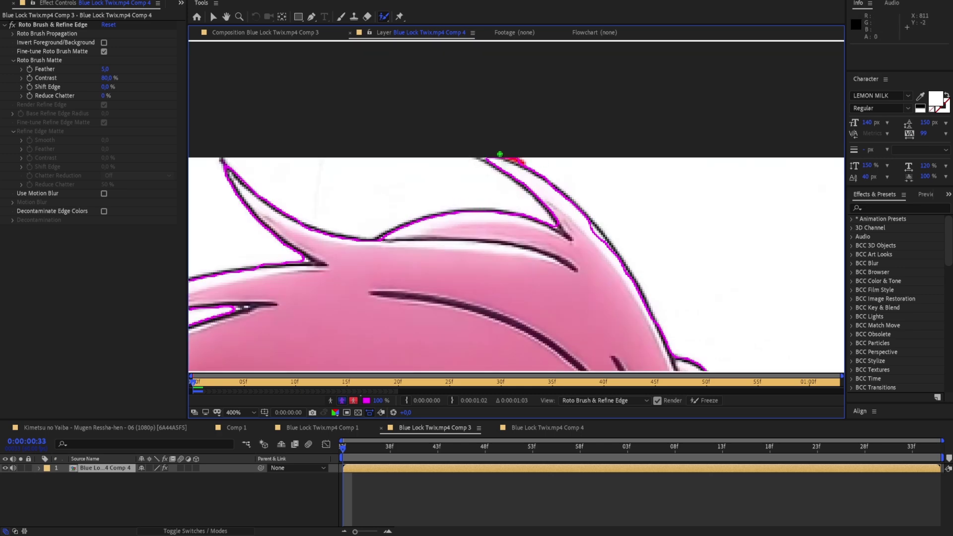
mouse_move(589, 231)
mouse_down()
mouse_move(607, 245)
mouse_move(500, 148)
mouse_up()
- Review the first frame's selection outline from the hair down to the shorts
scroll(580, 246, down, 6)
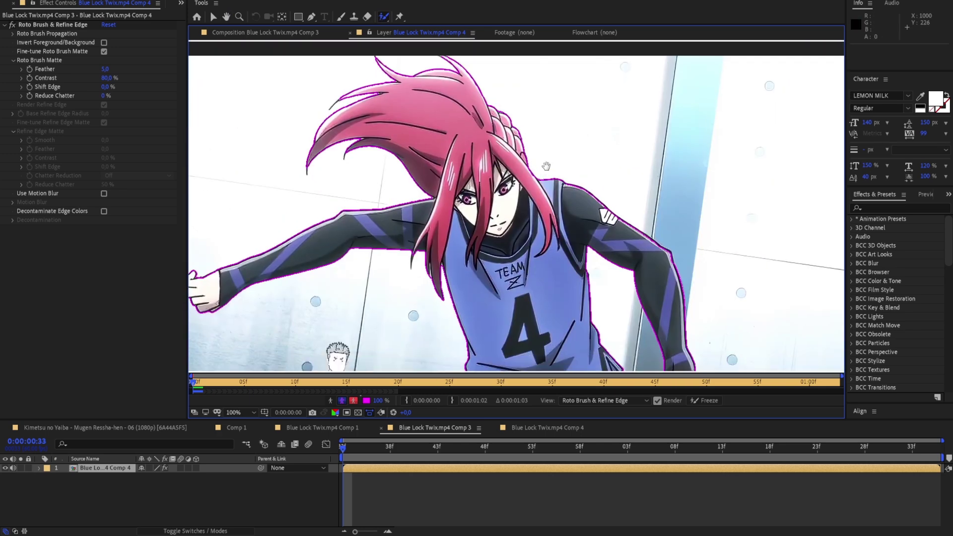
scroll(546, 167, down, 1)
drag(563, 168, 577, 132)
key(period)
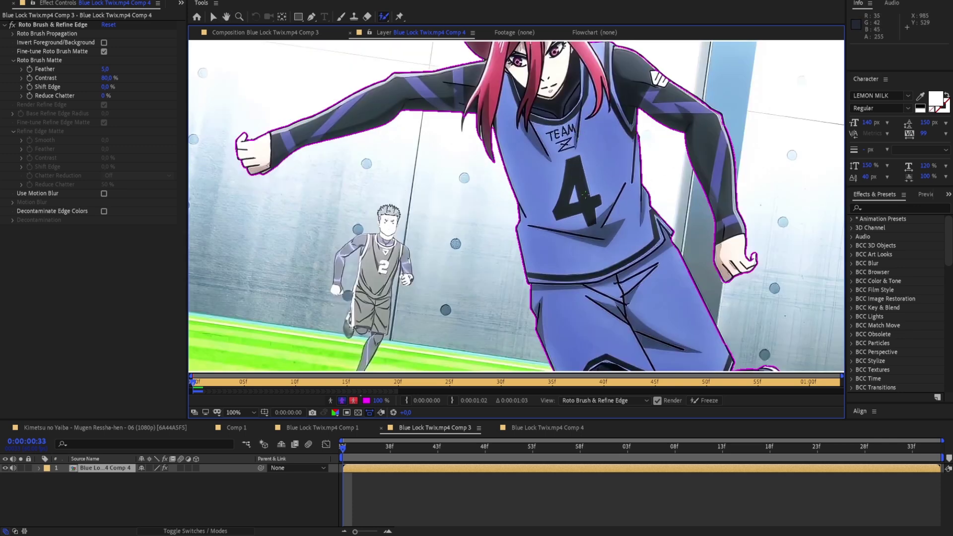
- Examine the first frame's selection outline around the jersey, shorts and legs, and check the full figure
drag(585, 195, 583, 224)
drag(523, 194, 594, 226)
scroll(584, 204, up, 2)
drag(572, 116, 546, 200)
mouse_move(668, 195)
mouse_down()
mouse_move(666, 183)
mouse_move(667, 205)
mouse_move(669, 164)
mouse_up()
drag(661, 201, 661, 181)
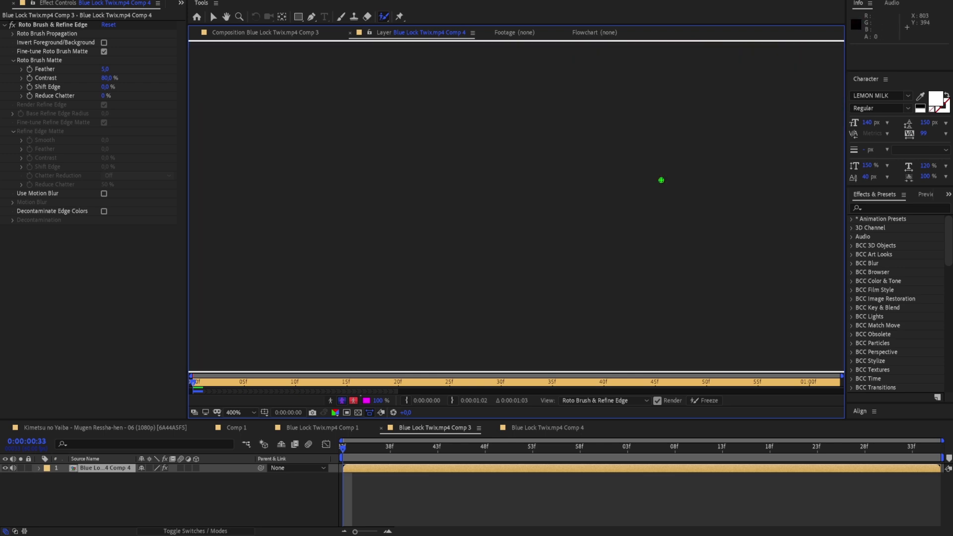
scroll(661, 201, down, 3)
mouse_move(643, 230)
mouse_down()
mouse_move(623, 156)
mouse_move(655, 184)
mouse_up()
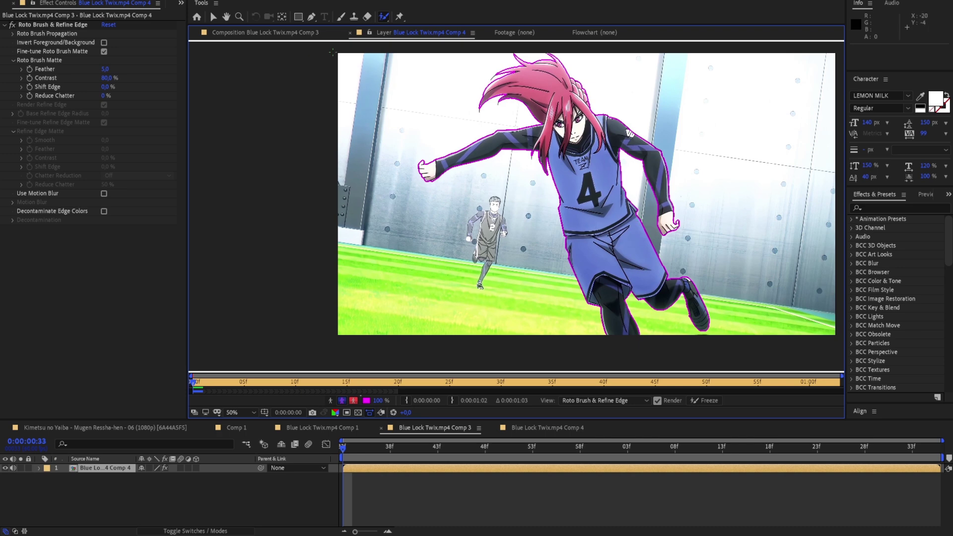
- Examine the isolated player in the composition and preview the cutout's frames from the first frame to about 0:00:00:52
click(270, 32)
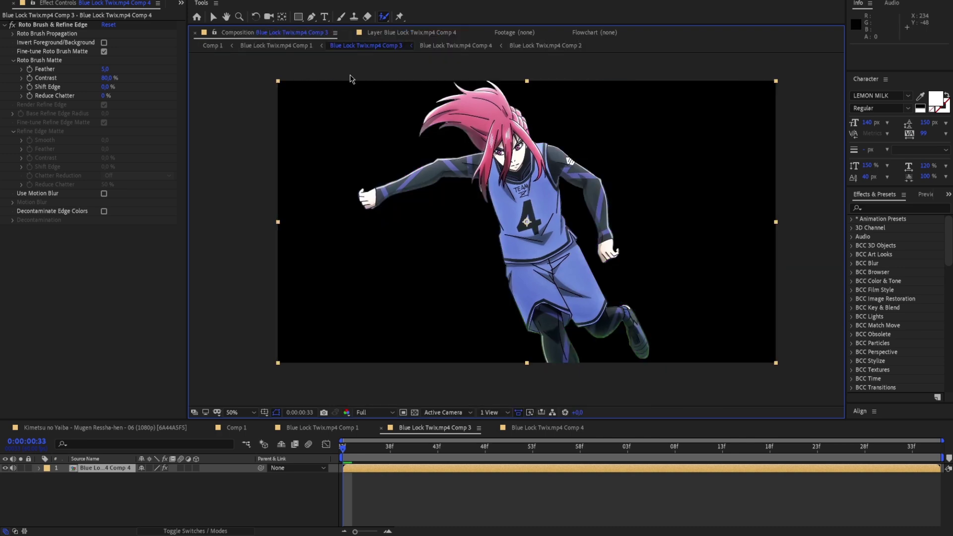
mouse_move(559, 246)
mouse_down()
mouse_move(608, 242)
mouse_move(560, 233)
mouse_up()
mouse_move(532, 198)
mouse_down()
mouse_move(548, 210)
mouse_move(572, 205)
mouse_move(536, 185)
mouse_move(516, 203)
mouse_up()
scroll(548, 210, up, 1)
scroll(548, 210, down, 1)
key(space)
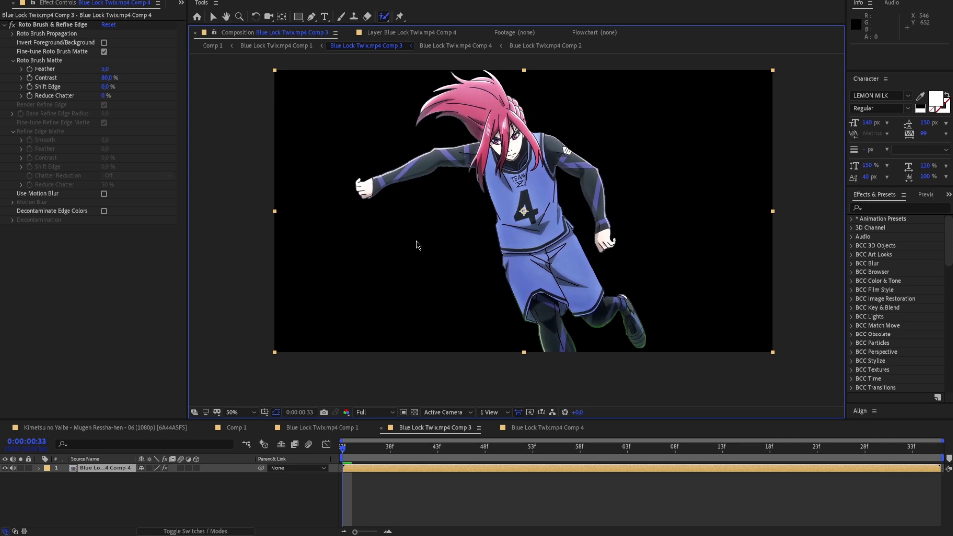
click(353, 449)
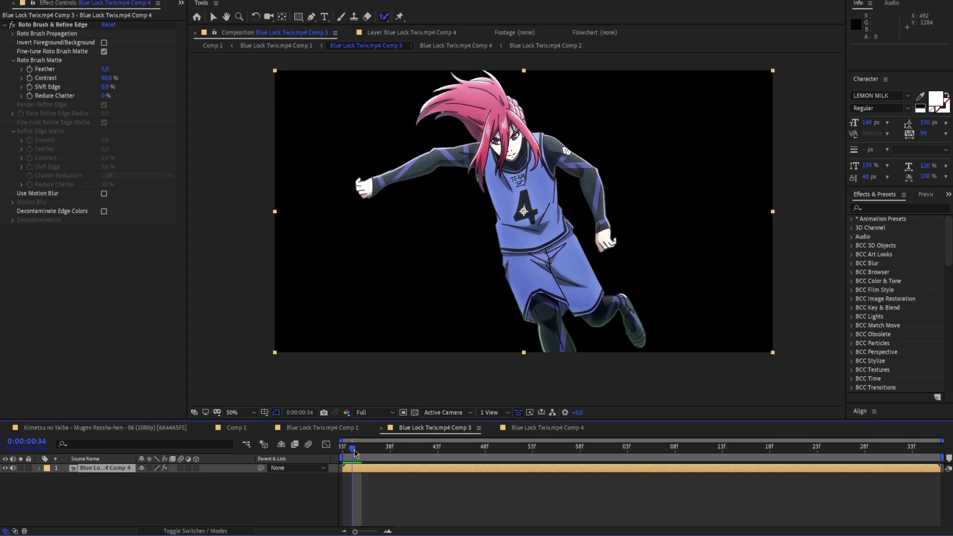
click(365, 455)
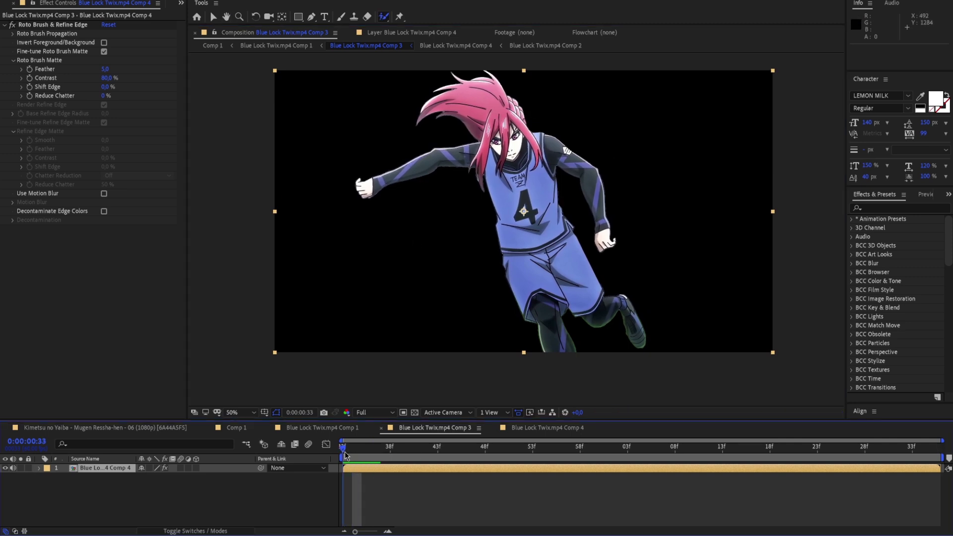
drag(366, 455, 529, 457)
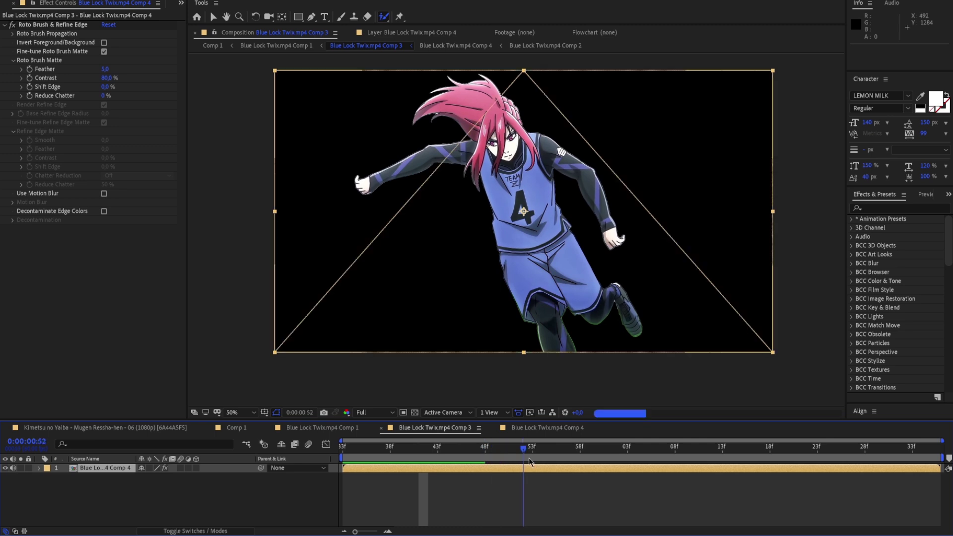
key(space)
key(space)
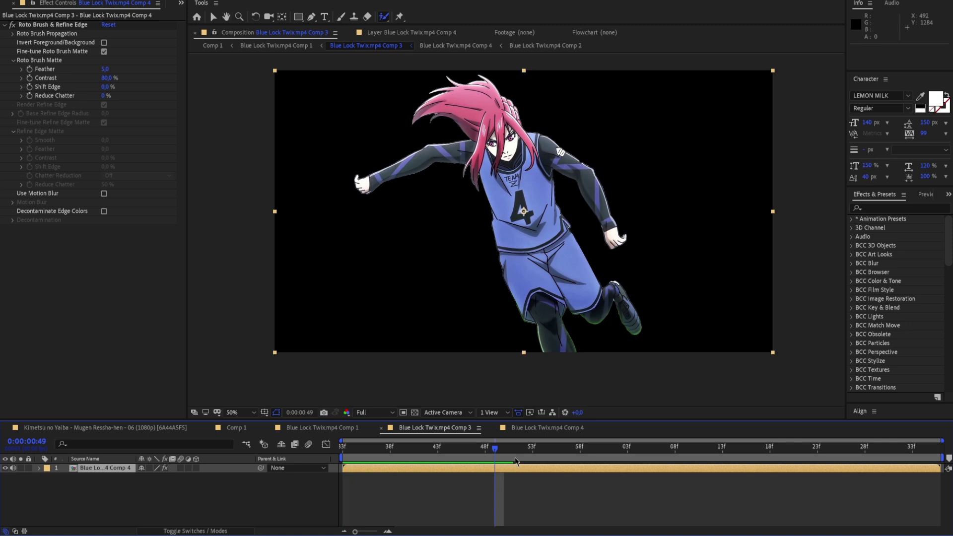
mouse_move(521, 454)
mouse_down()
mouse_move(498, 458)
mouse_move(559, 465)
mouse_move(513, 463)
mouse_up()
- Check the layer's roto outline at 0:00:00:51, preview more of the composition's cutout, and return to the first frame
double_click(519, 231)
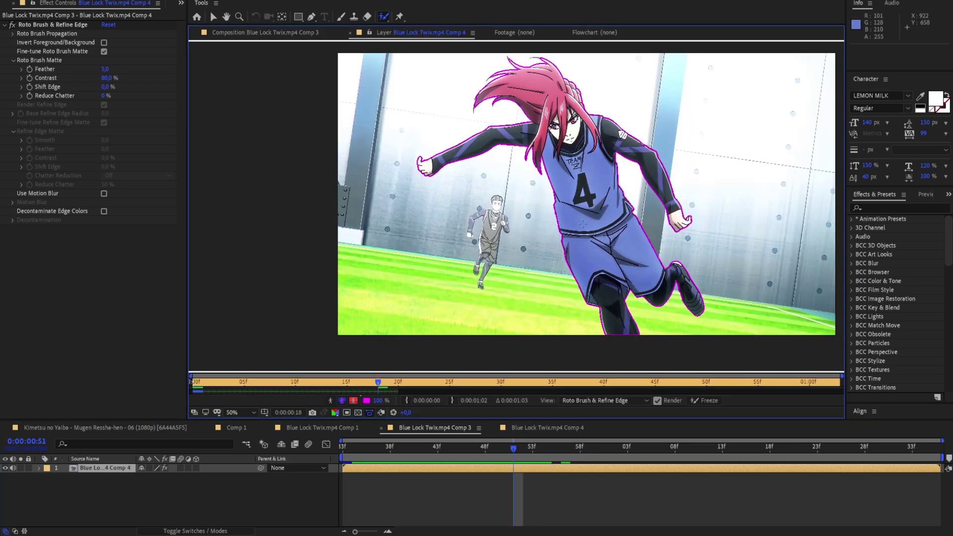
click(280, 33)
drag(529, 452, 685, 458)
key(space)
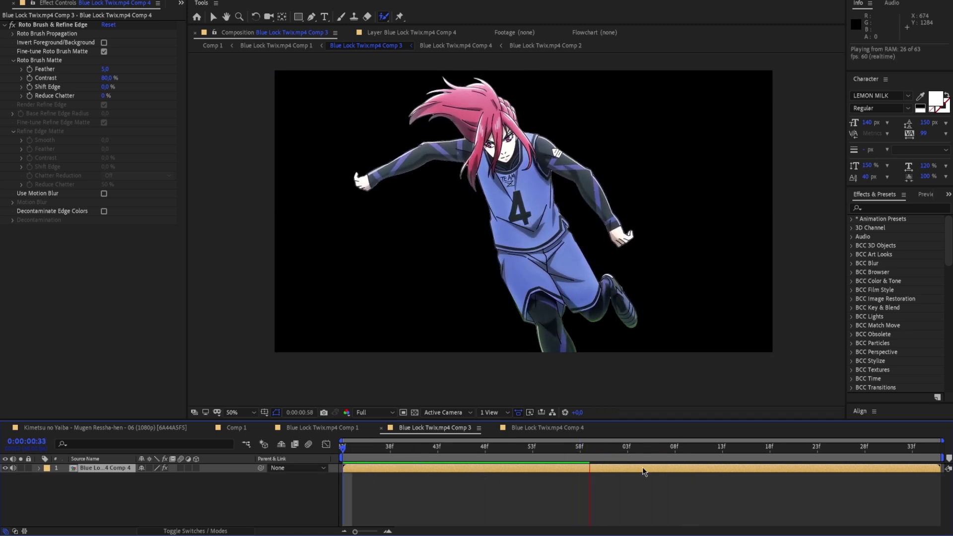
key(space)
drag(609, 455, 634, 454)
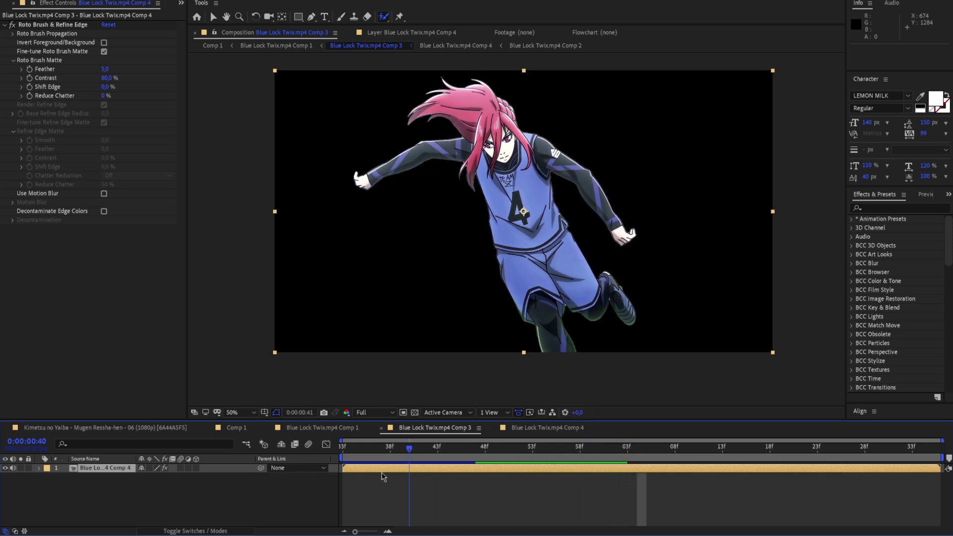
key(space)
key(space)
drag(624, 451, 336, 462)
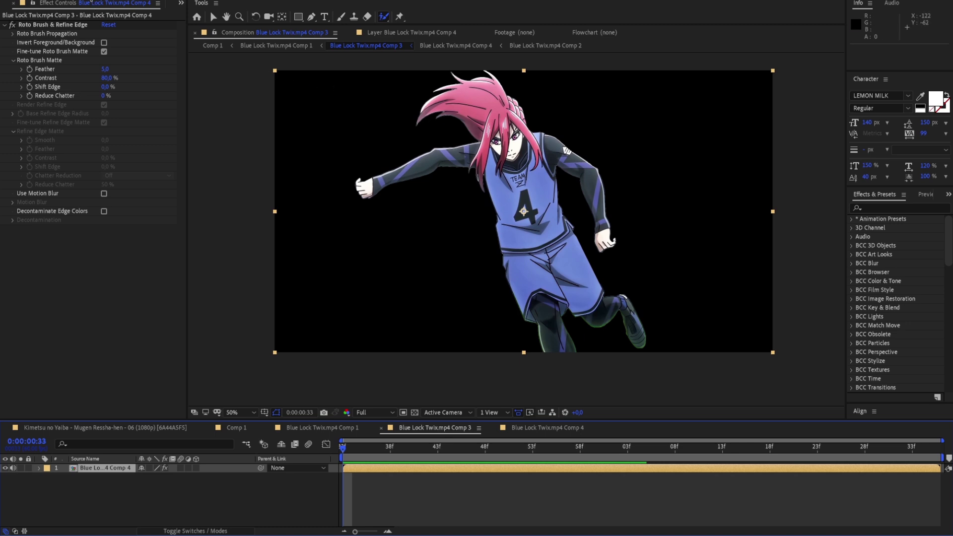
- Auto-trace the player layer's Alpha channel over the work area and inspect the traced outline around the jersey
right_click(92, 1)
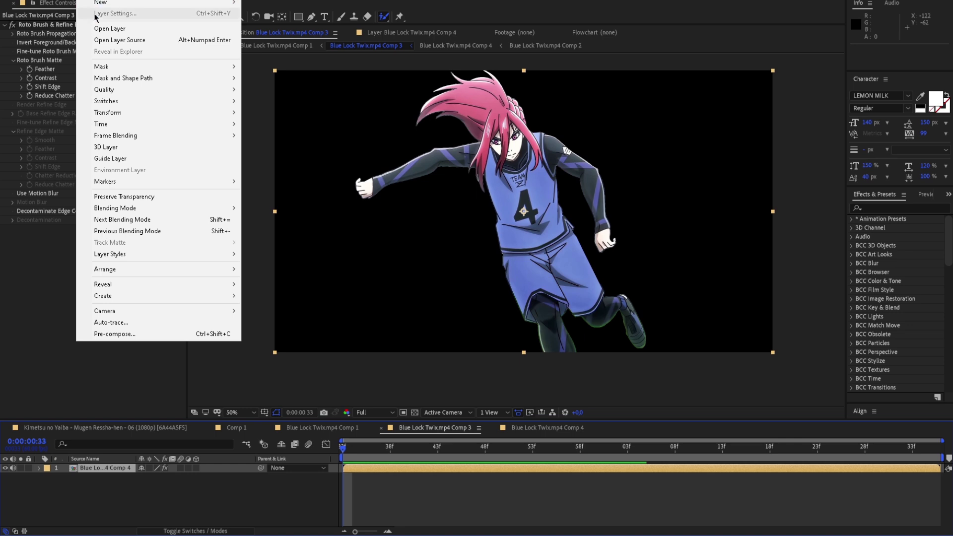
click(145, 323)
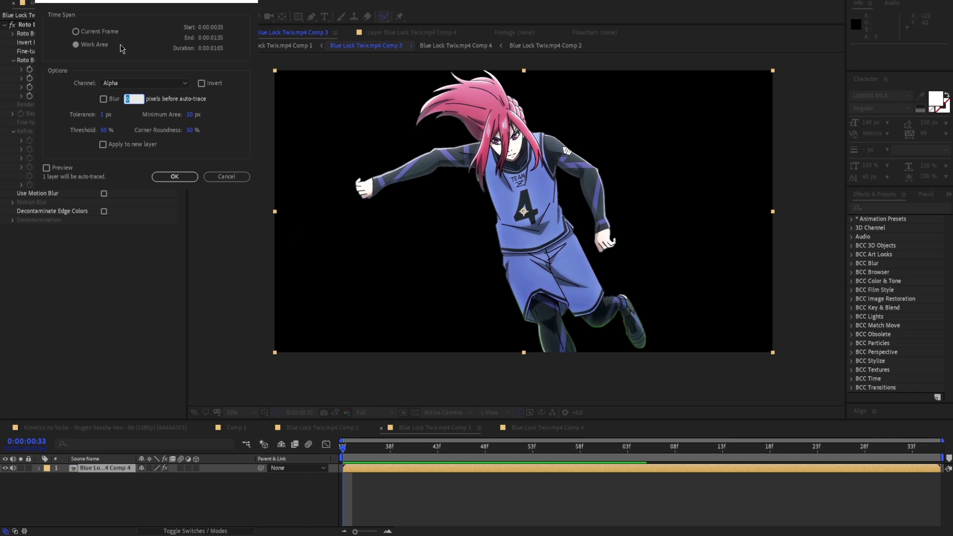
click(83, 37)
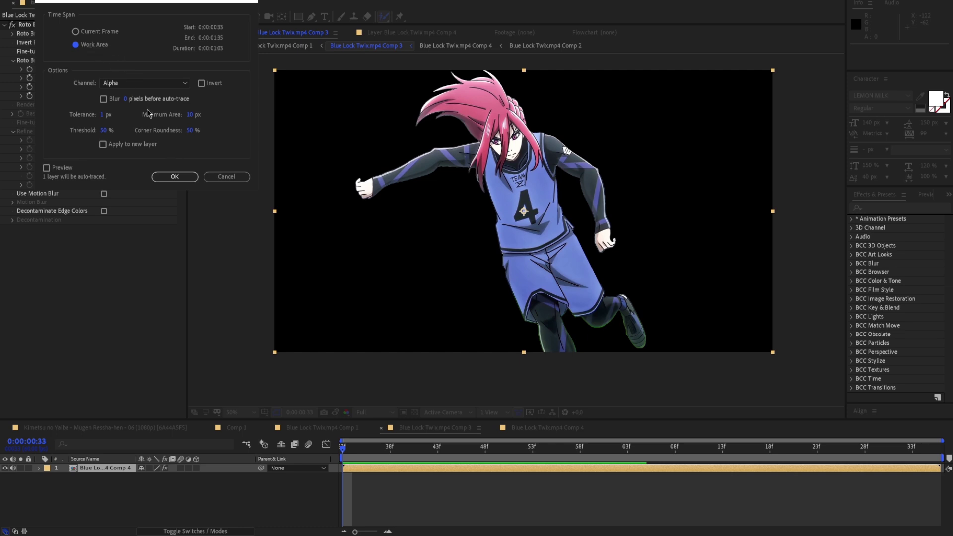
click(174, 177)
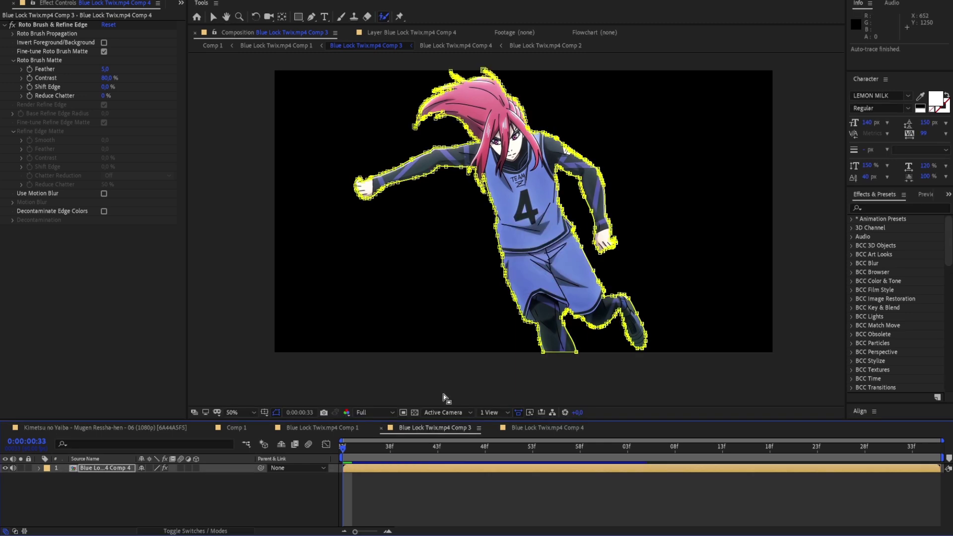
scroll(469, 303, up, 2)
scroll(468, 304, up, 2)
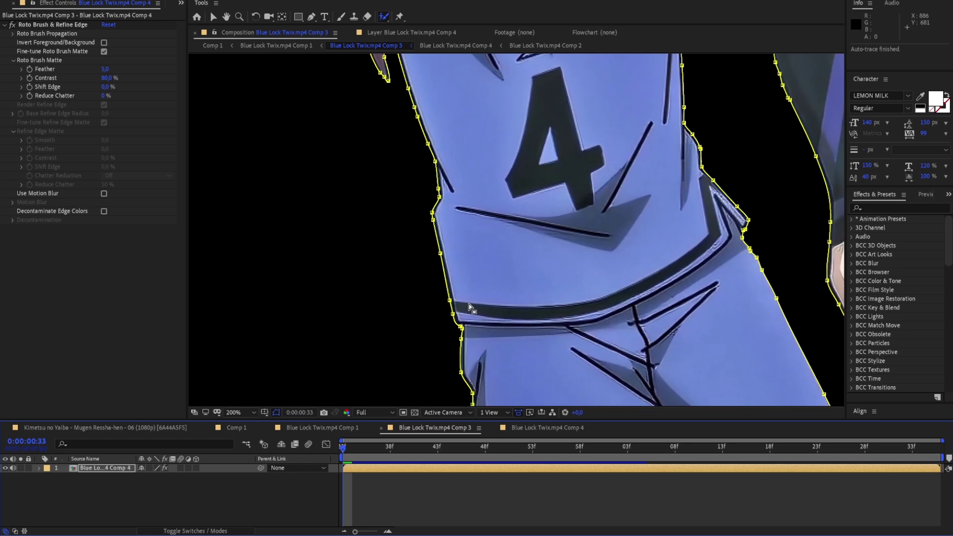
scroll(469, 304, down, 4)
scroll(470, 311, down, 1)
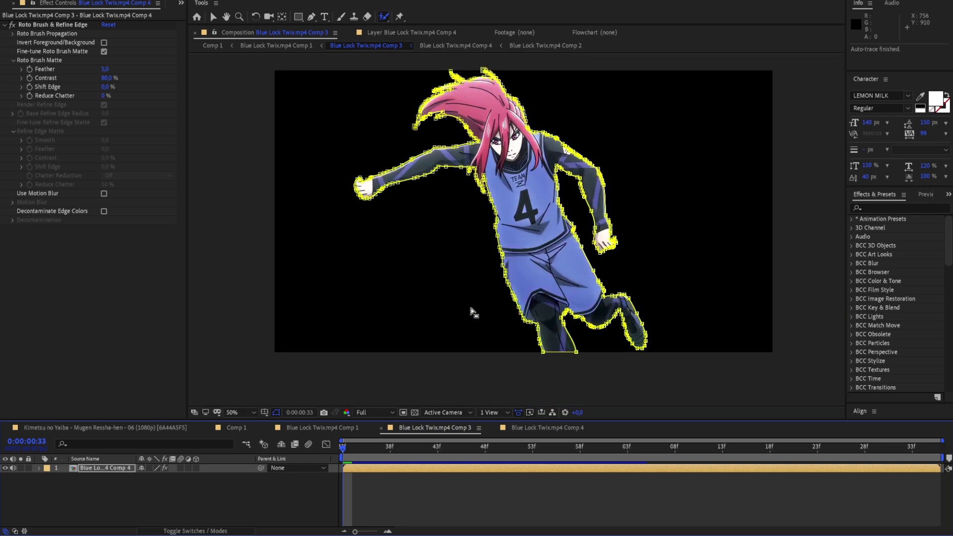
- Remove the Roto Brush & Refine Edge effect from the layer, keeping the traced masks
click(54, 25)
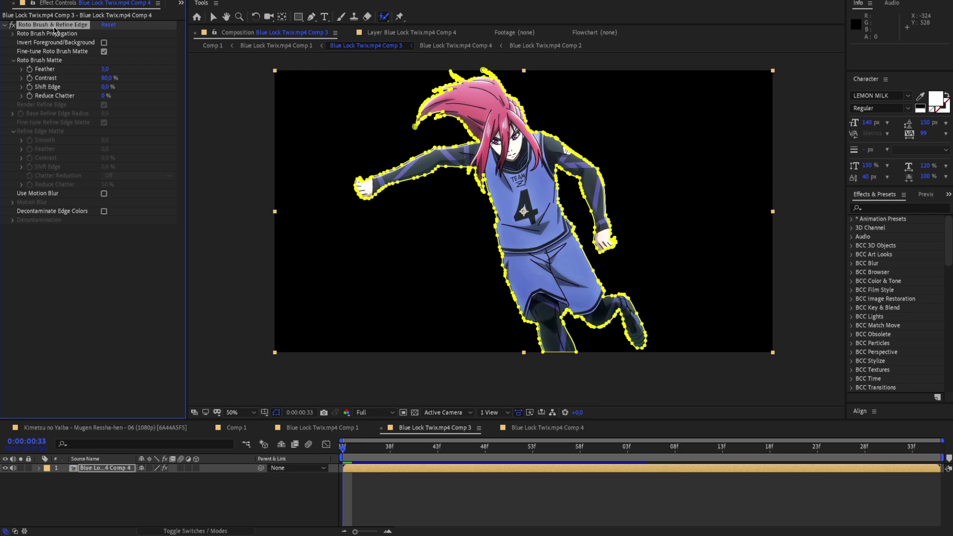
key(Delete)
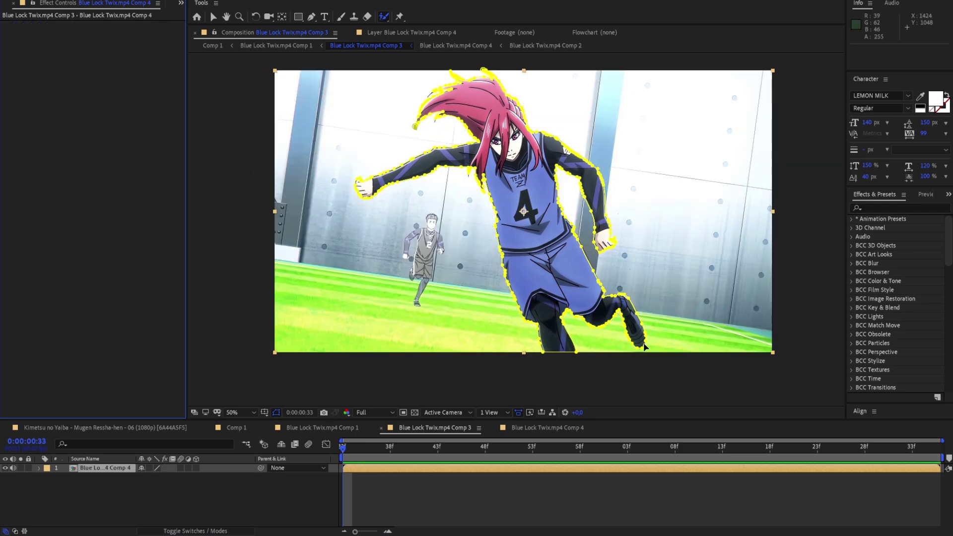
scroll(496, 299, up, 1)
drag(440, 245, 605, 368)
scroll(526, 315, up, 1)
scroll(486, 310, down, 1)
scroll(531, 329, down, 2)
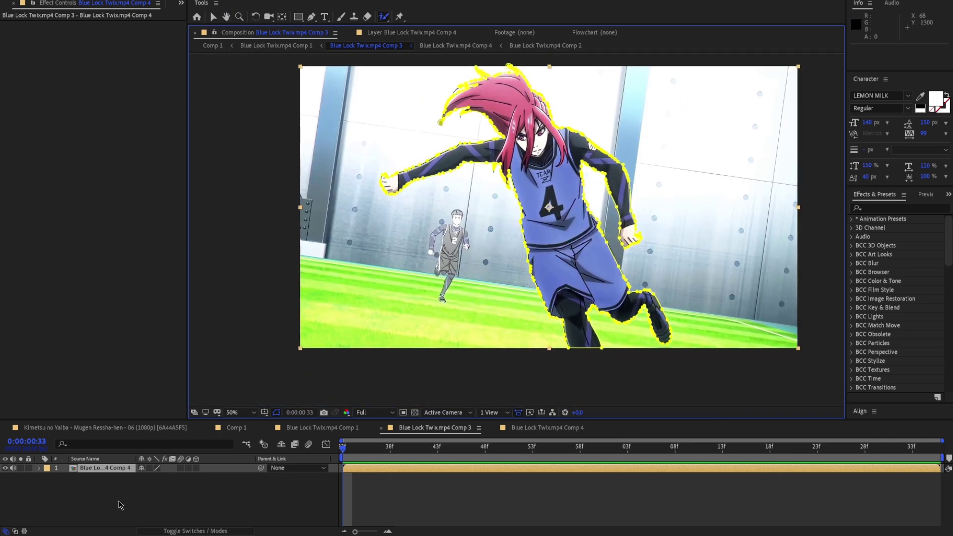
- Reveal the layer's masks and try Mask 1 in Add mode to inspect the cutout around the hair and arm
click(38, 468)
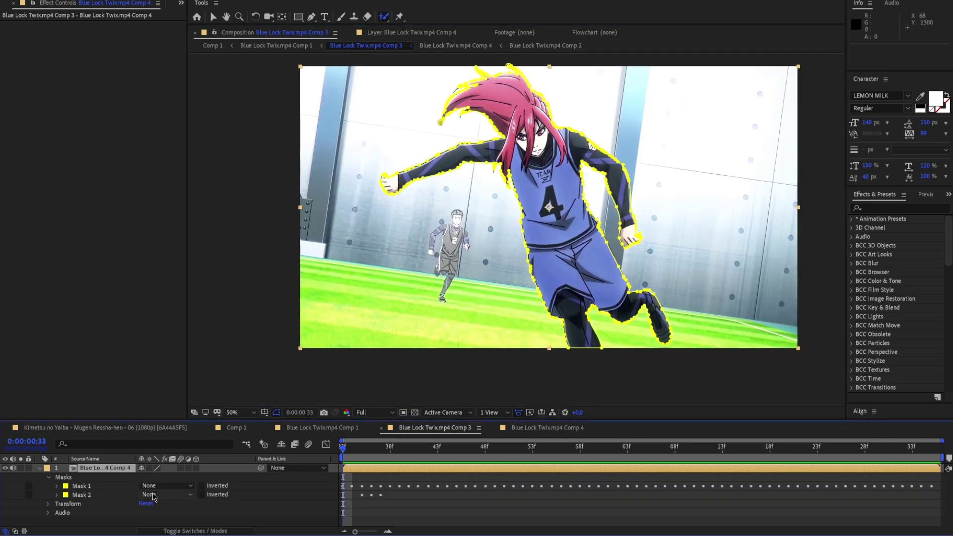
click(161, 486)
click(164, 417)
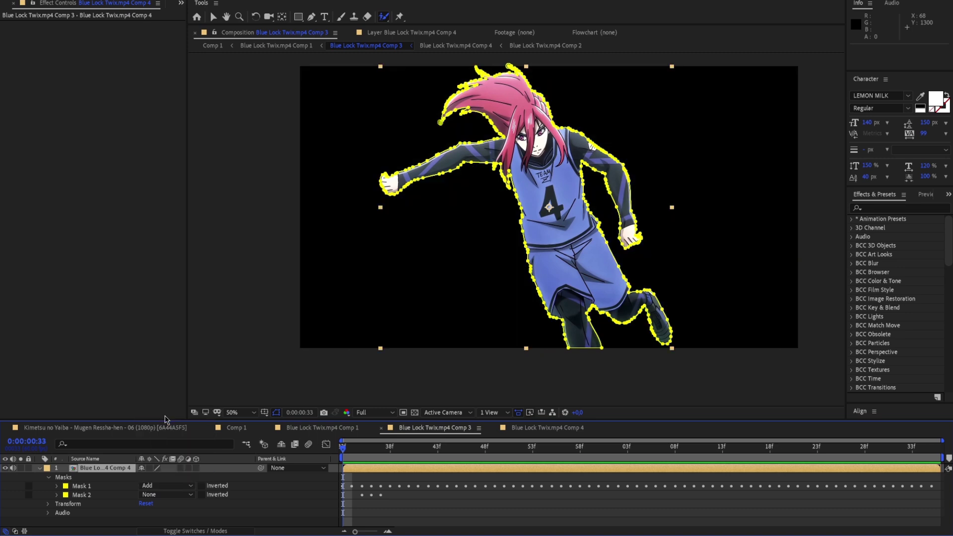
click(424, 489)
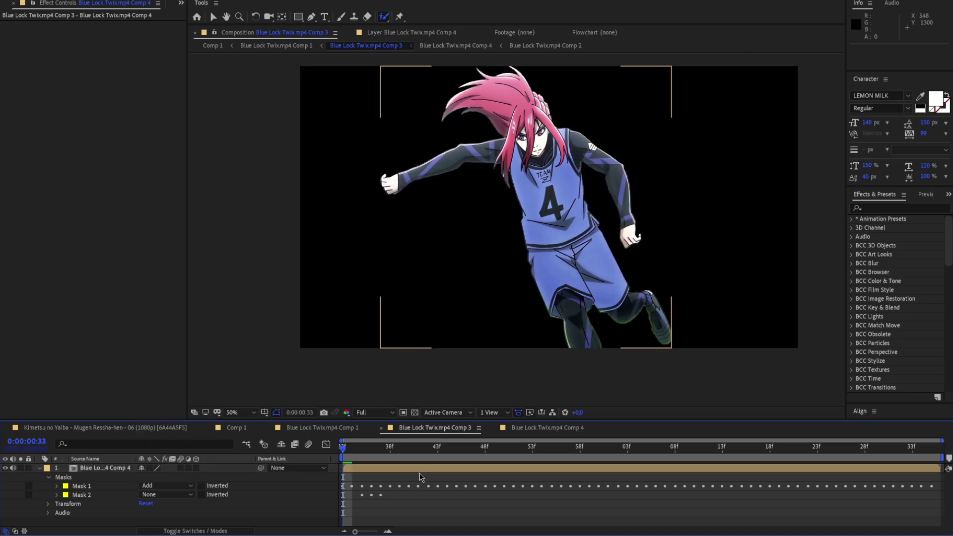
click(419, 471)
drag(432, 254, 487, 300)
scroll(440, 311, up, 1)
scroll(451, 295, up, 4)
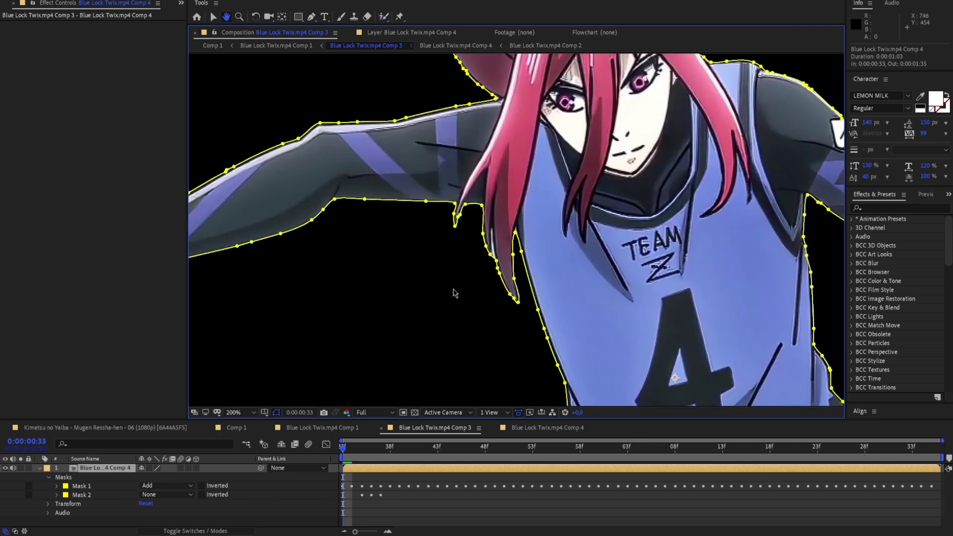
- Set Mask 1's mode to None and reshape its path around the narrow white gap between the lower hair strands
click(166, 489)
click(159, 404)
scroll(461, 300, up, 1)
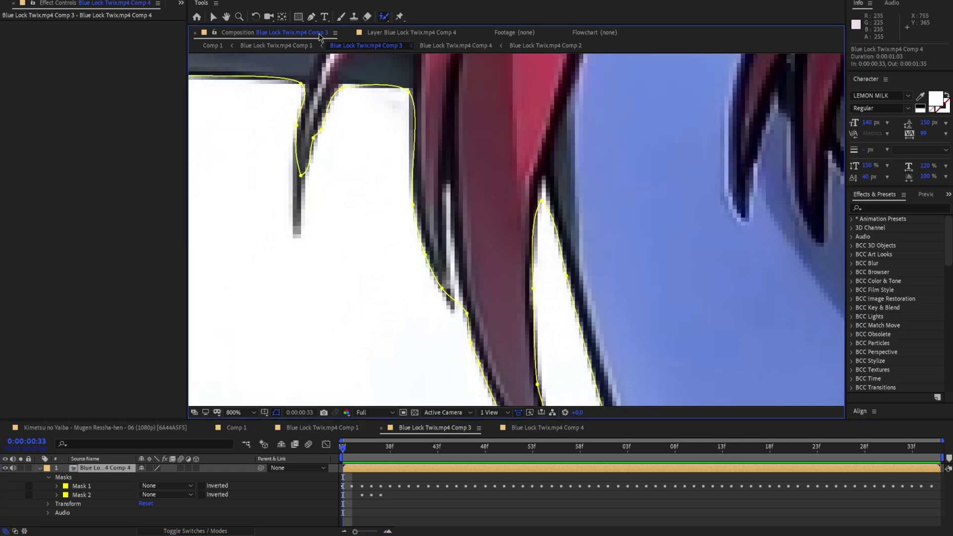
click(312, 18)
drag(454, 300, 449, 184)
click(456, 239)
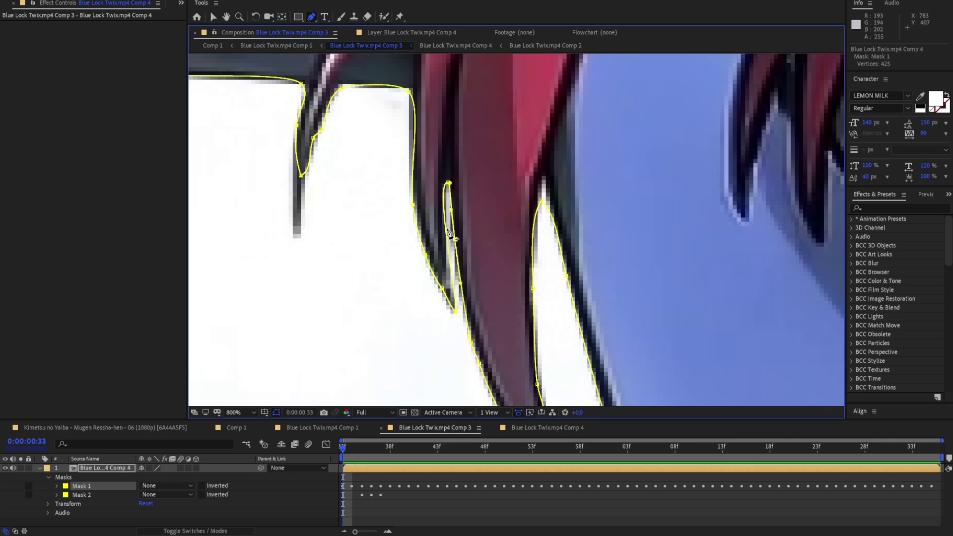
- Extend Mask 1's path to the tip of the thin hair strand below the arm and smooth the strand's edge
key(comma)
scroll(447, 251, up, 1)
mouse_move(391, 220)
mouse_down()
mouse_move(448, 252)
mouse_move(479, 229)
mouse_move(457, 290)
mouse_up()
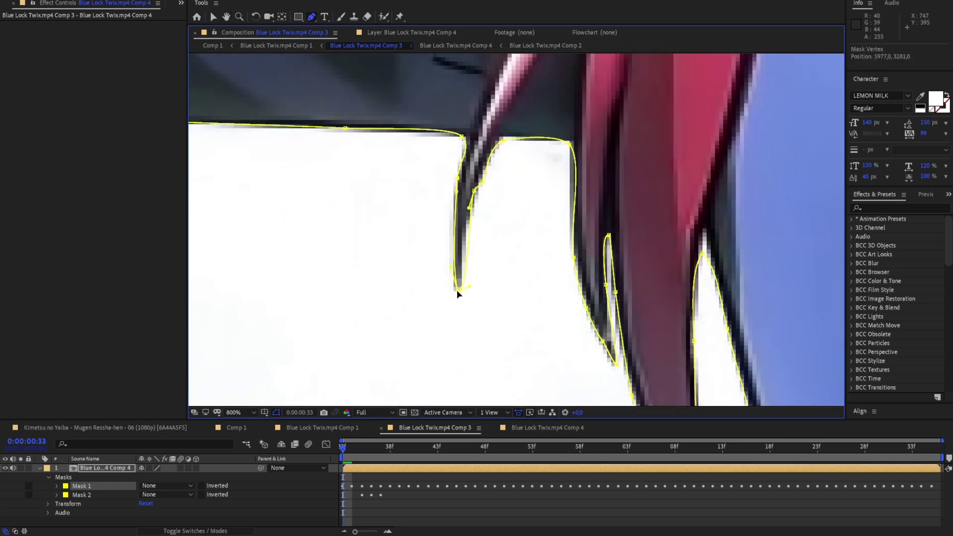
drag(474, 191, 476, 197)
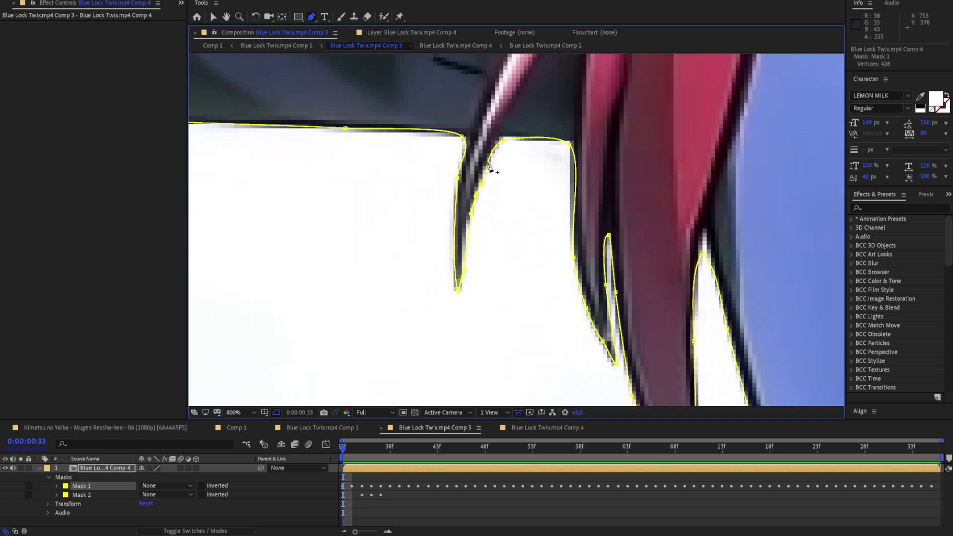
- Extend Mask 1's path to the tip of the short curved strand beneath the ponytail and fit it to both edges
scroll(489, 166, down, 2)
drag(208, 236, 474, 219)
drag(645, 152, 461, 263)
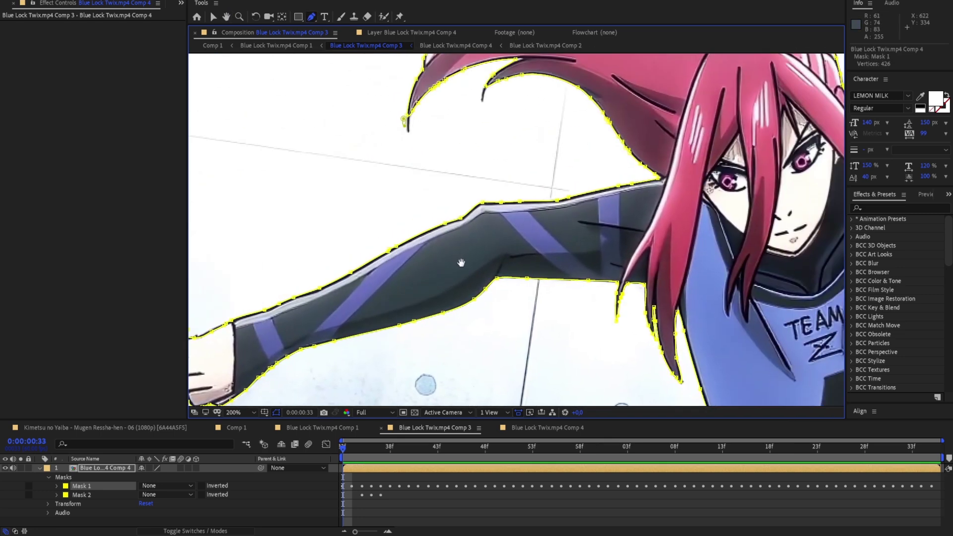
drag(616, 166, 561, 260)
drag(417, 197, 519, 218)
scroll(519, 220, up, 2)
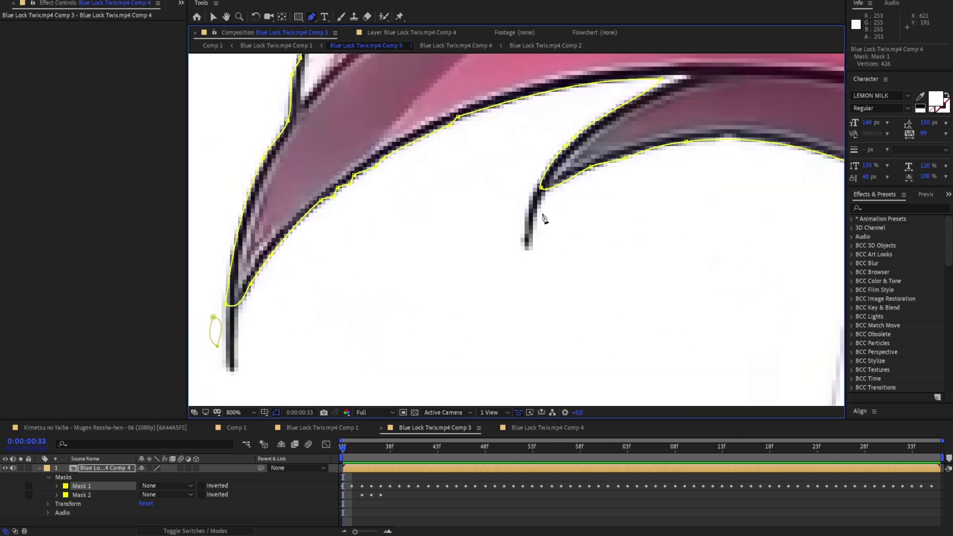
drag(540, 188, 526, 247)
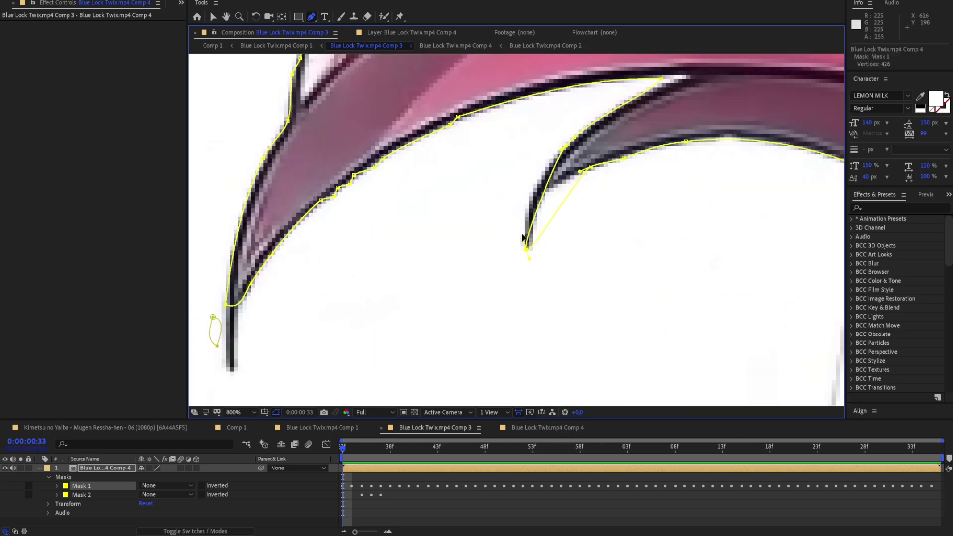
mouse_move(536, 202)
mouse_down()
mouse_move(531, 194)
mouse_move(548, 195)
mouse_move(535, 219)
mouse_up()
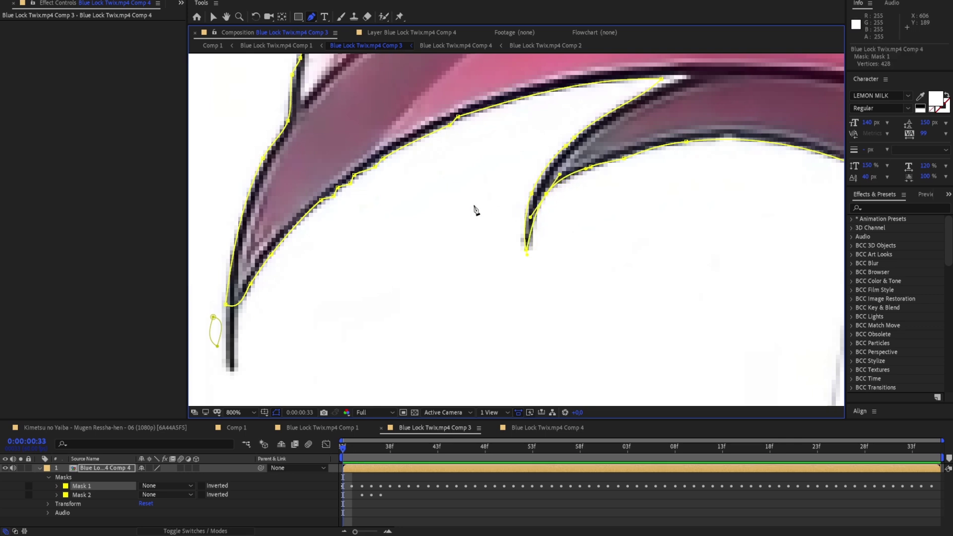
- Extend Mask 1's path to the tip of the ponytail's outermost pointed strand and adjust the path beside it
scroll(474, 205, down, 1)
drag(423, 222, 511, 179)
scroll(511, 180, up, 1)
drag(455, 233, 526, 233)
drag(477, 216, 478, 282)
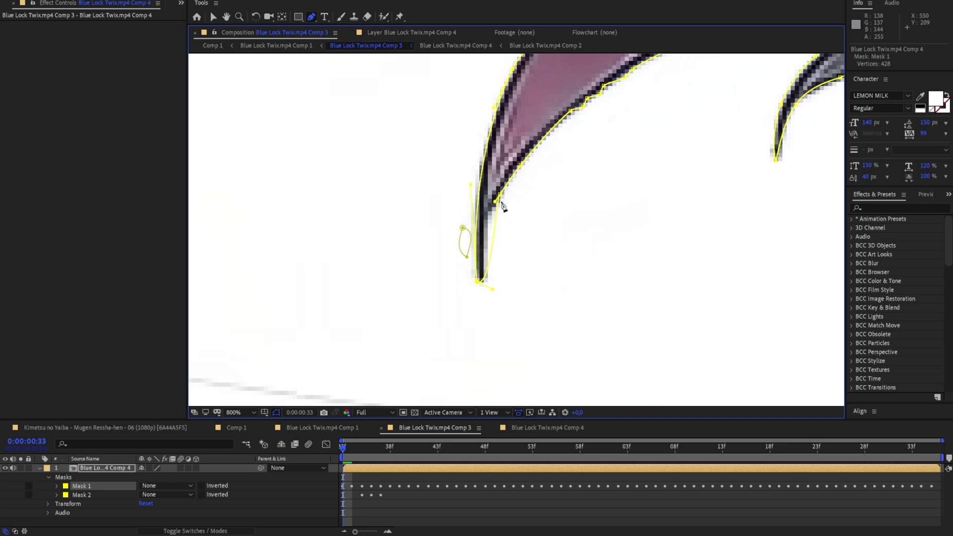
scroll(518, 229, down, 1)
drag(530, 165, 488, 296)
scroll(478, 238, up, 1)
ctrl+click(467, 232)
scroll(510, 199, down, 3)
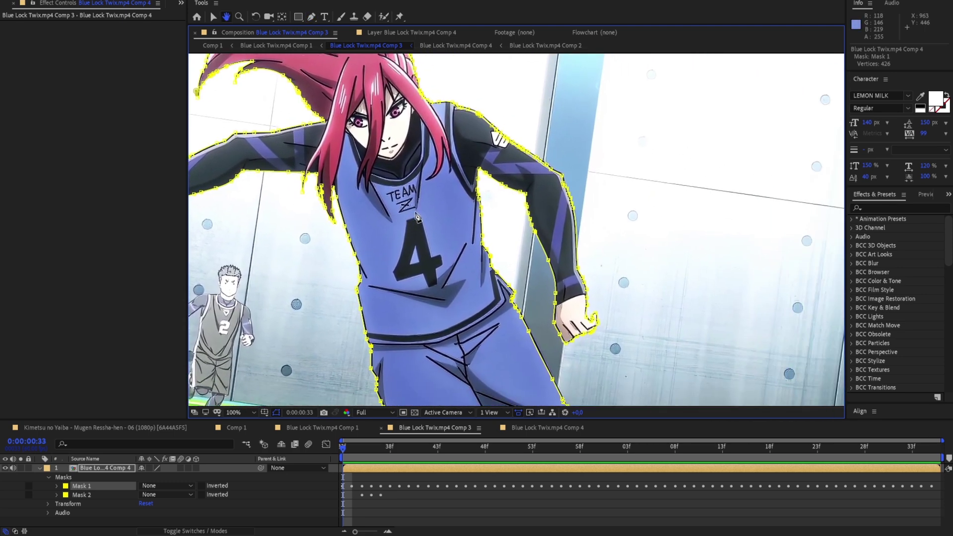
- Remove the surplus vertex from Mask 1 below the armpit and fit the path to the notch in the jersey's side edge
scroll(457, 224, up, 3)
drag(379, 132, 494, 207)
scroll(474, 218, up, 1)
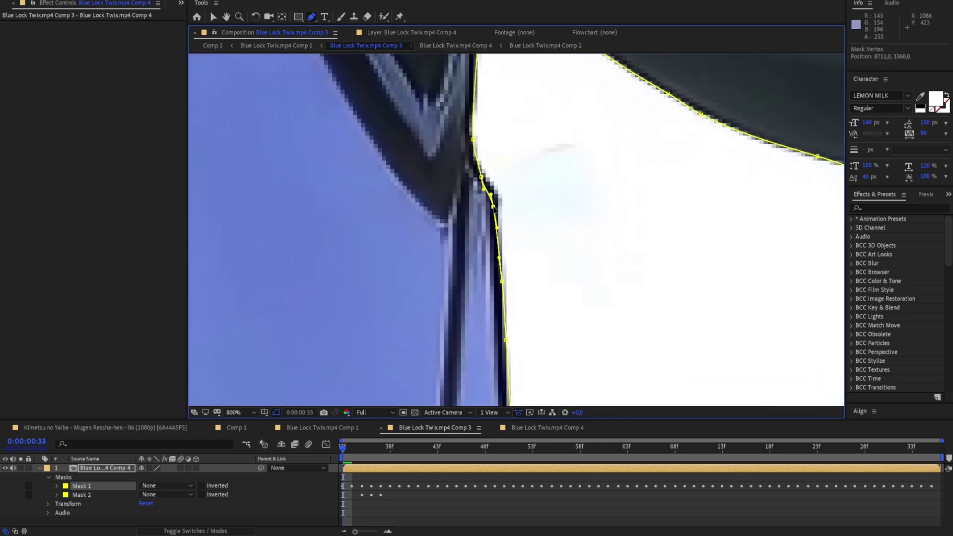
scroll(497, 201, up, 2)
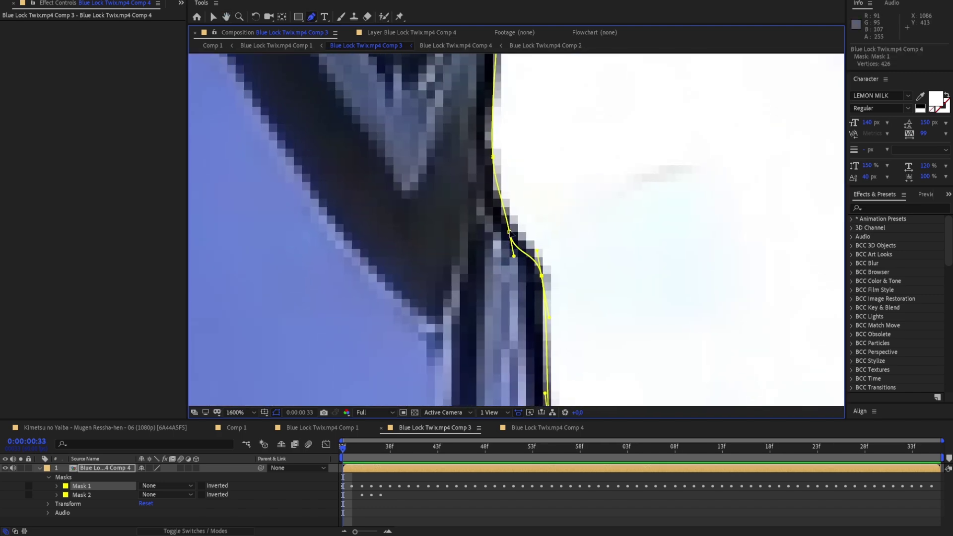
ctrl+click(491, 158)
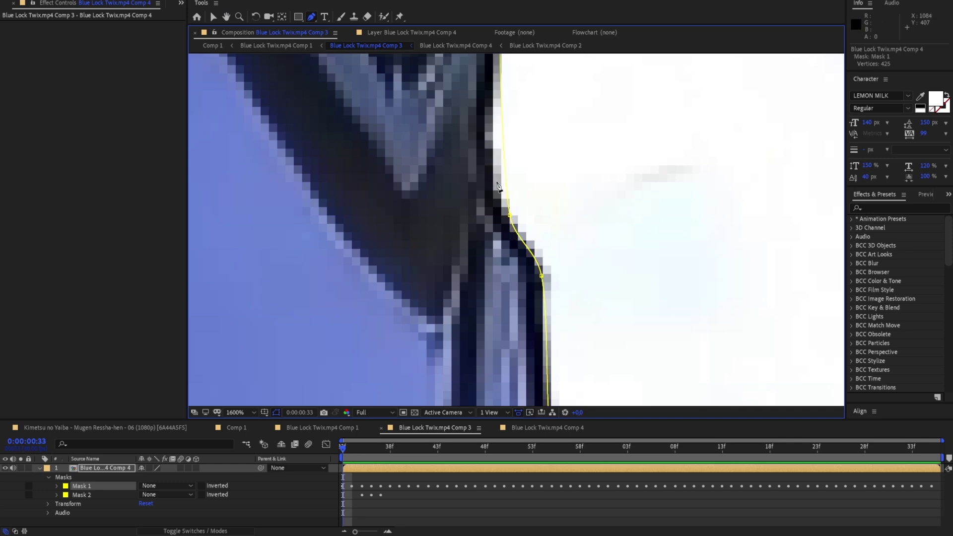
scroll(497, 169, down, 3)
drag(531, 246, 545, 217)
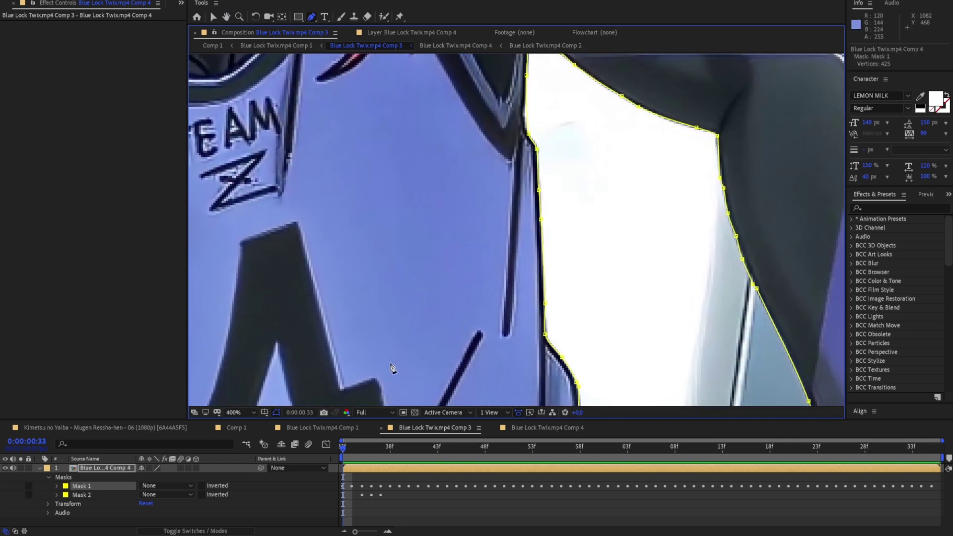
- Set Mask 1's mode to Add and tighten its path against the jersey's edge just below the armpit
click(173, 486)
click(177, 417)
scroll(519, 272, up, 2)
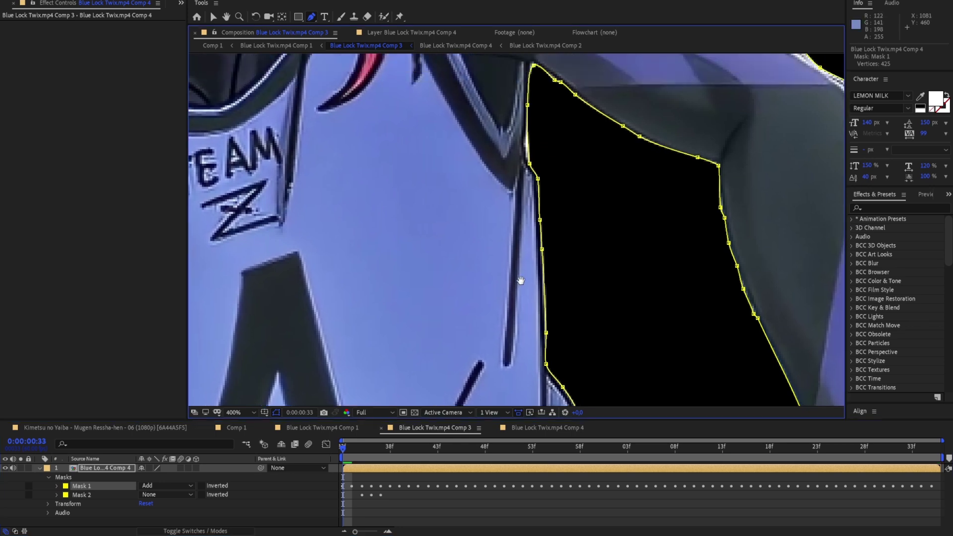
scroll(559, 298, down, 1)
scroll(560, 295, up, 2)
drag(577, 250, 564, 253)
click(581, 315)
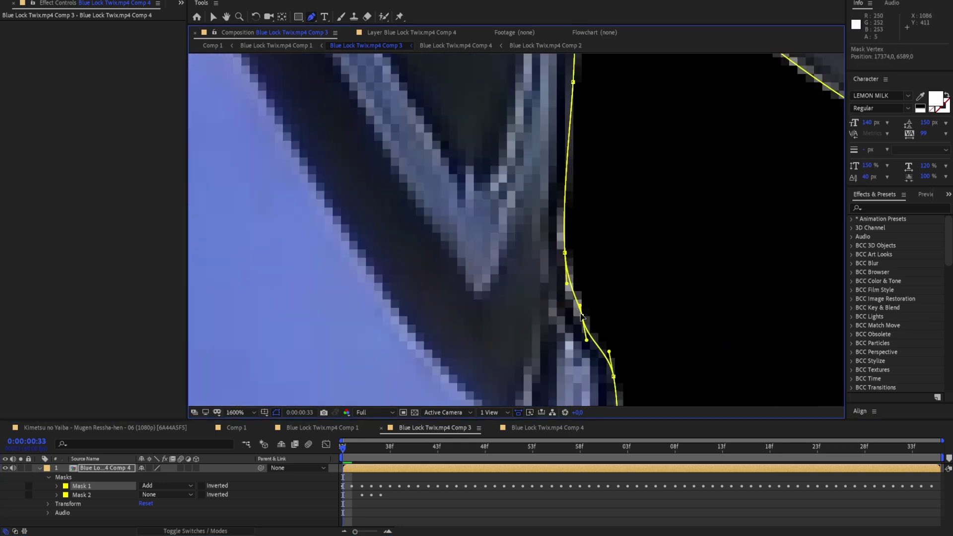
drag(574, 309, 573, 304)
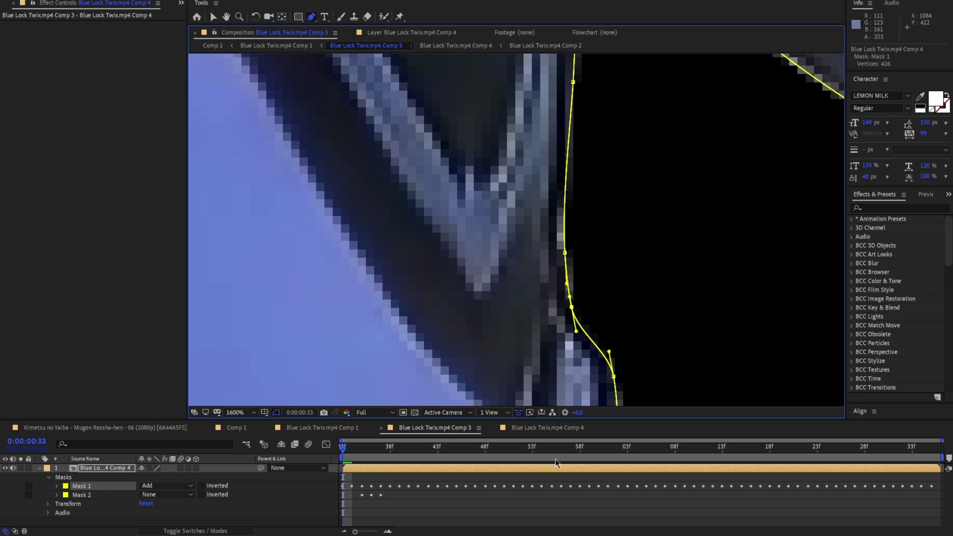
- Delete surplus Mask 1 vertices along the shorts' outer edge and pull the path in at the hem above the trailing leg
scroll(602, 351, down, 4)
drag(602, 351, 546, 236)
scroll(545, 250, up, 1)
scroll(574, 312, down, 1)
drag(574, 313, 494, 210)
drag(544, 380, 502, 252)
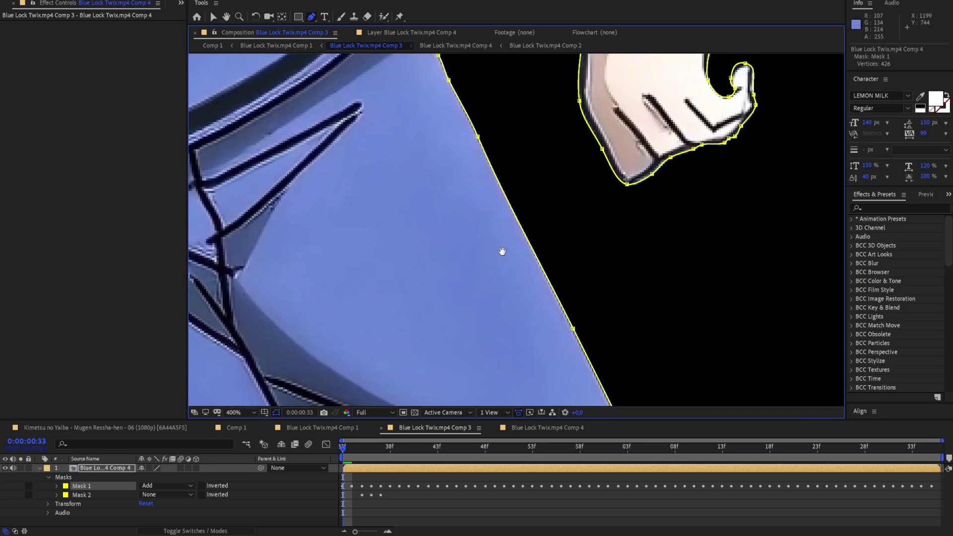
scroll(502, 251, down, 3)
scroll(546, 276, up, 4)
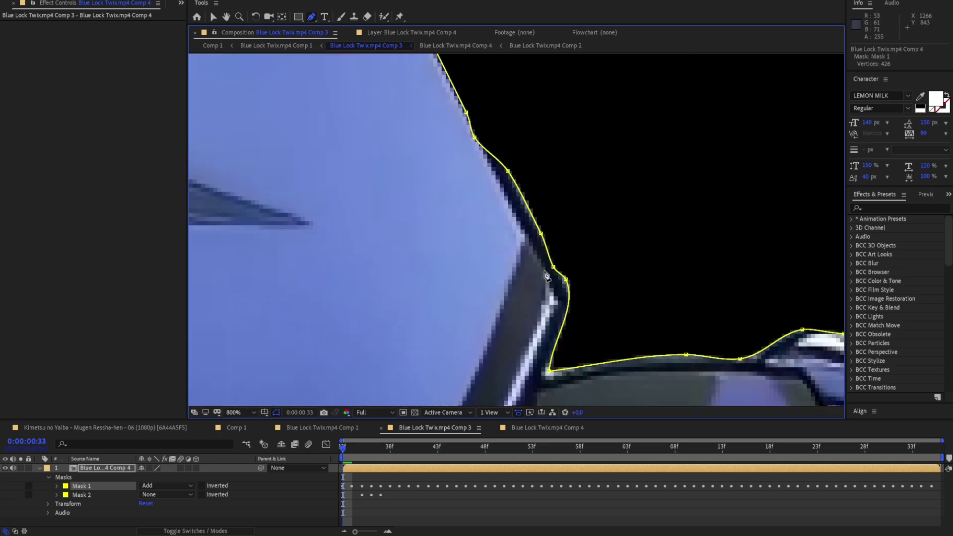
ctrl+click(508, 171)
ctrl+click(541, 233)
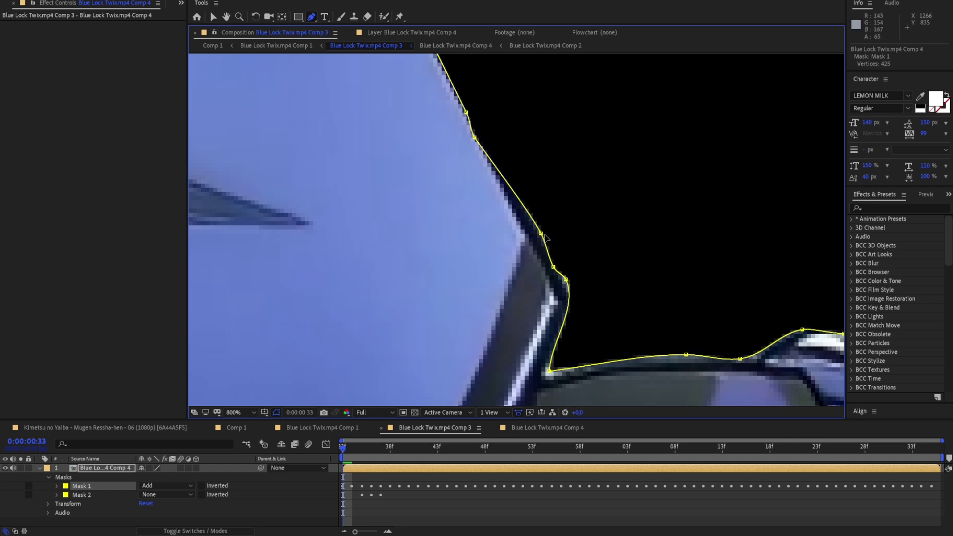
drag(566, 280, 535, 280)
click(594, 252)
click(627, 255)
- Review the whole cutout on the following frames up to 0:00:00:37
scroll(567, 278, down, 3)
drag(504, 266, 623, 334)
drag(523, 279, 589, 315)
drag(342, 452, 380, 454)
scroll(390, 321, down, 2)
key(space)
drag(407, 328, 452, 348)
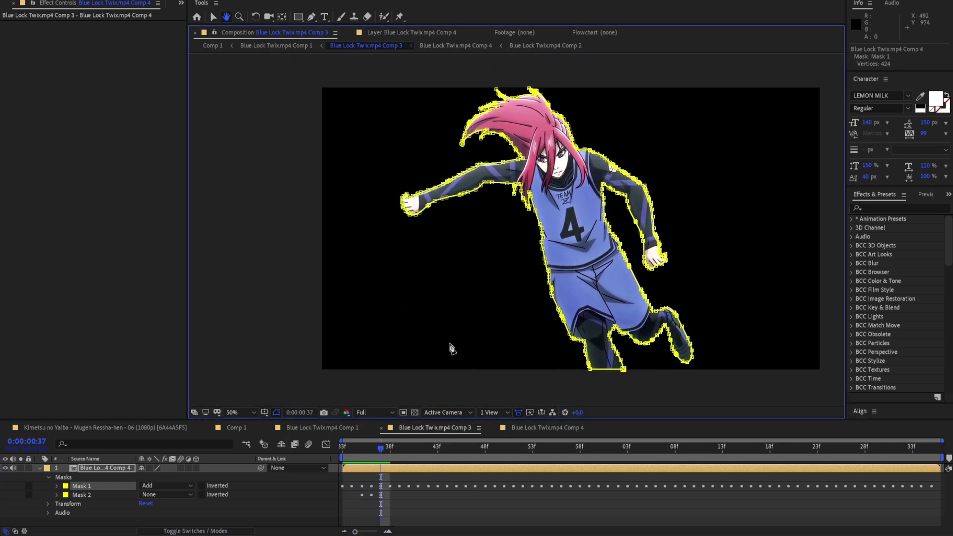
- Go to frame 0:00:00:34 and refine Mask 1's path along the lower hair strand beside the jersey
mouse_move(378, 454)
mouse_down()
mouse_move(443, 456)
mouse_move(365, 451)
mouse_up()
scroll(504, 330, up, 6)
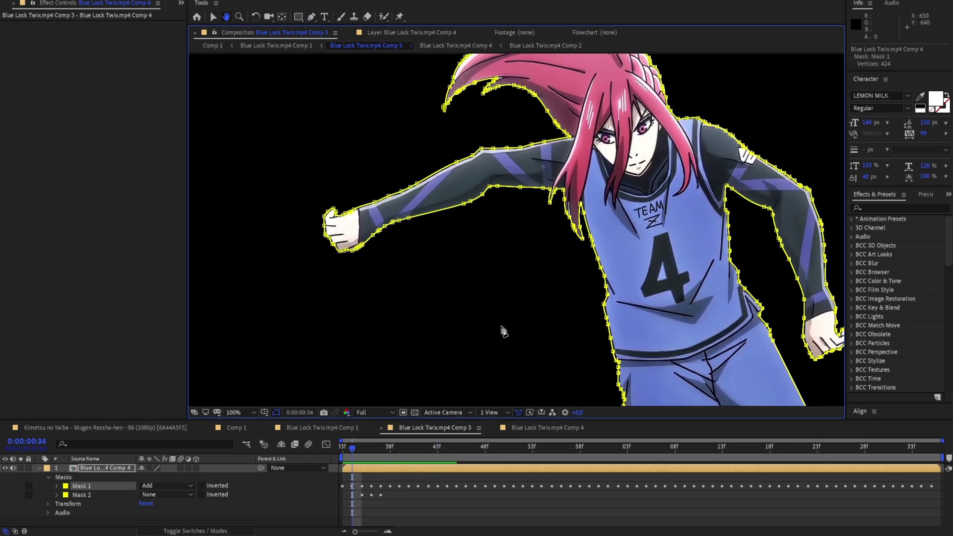
drag(460, 300, 489, 278)
scroll(498, 281, up, 1)
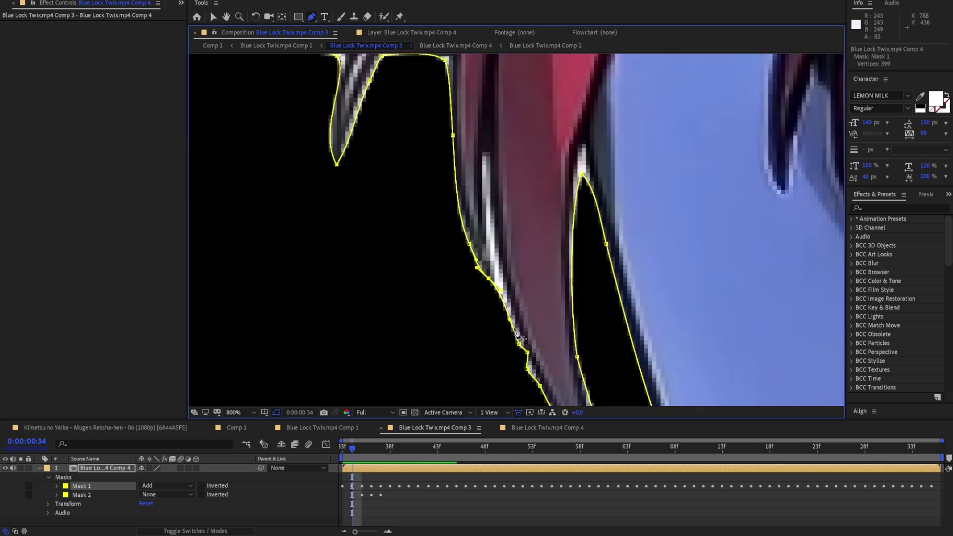